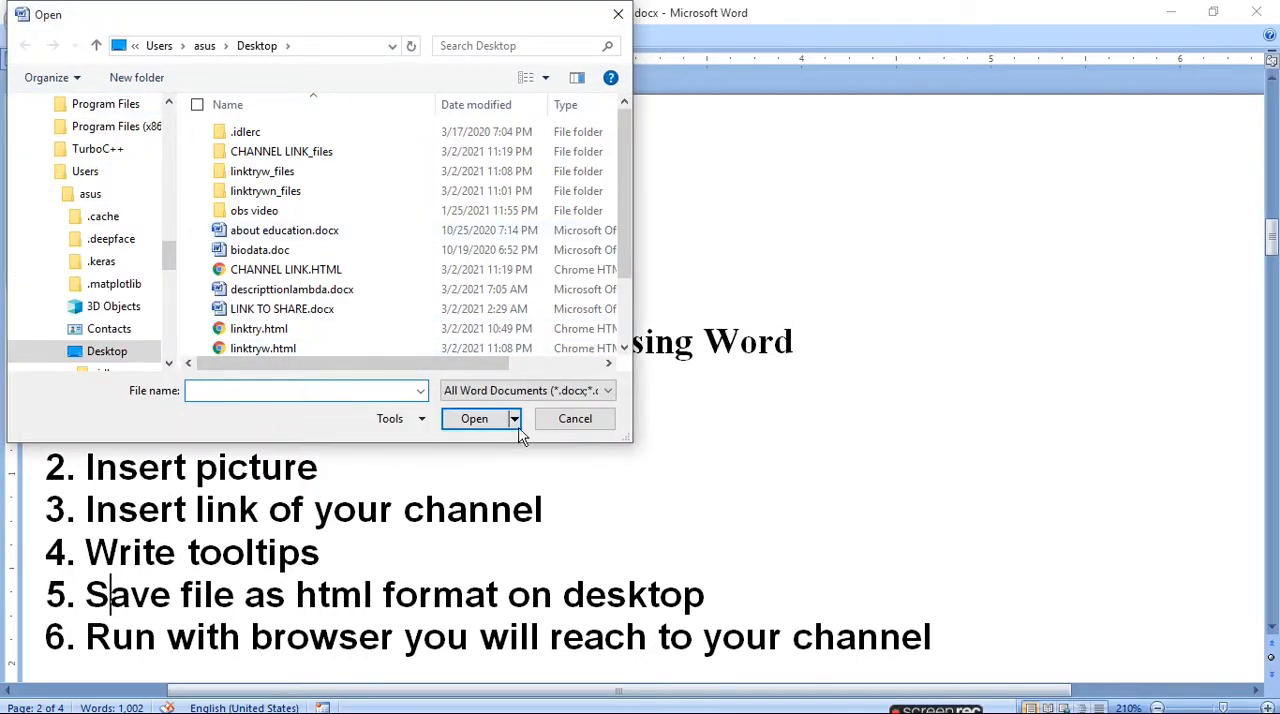
- Dismiss the file-opening dialog and create a new blank document
left_click(598, 421)
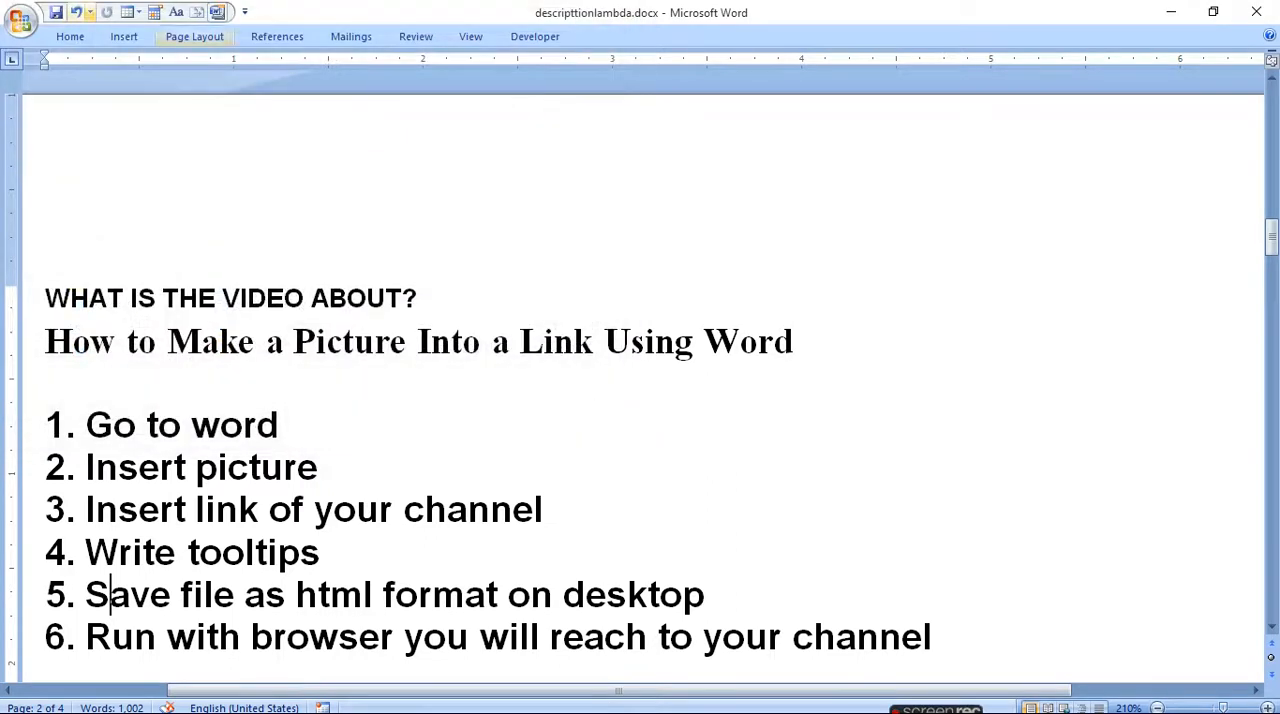
left_click(20, 20)
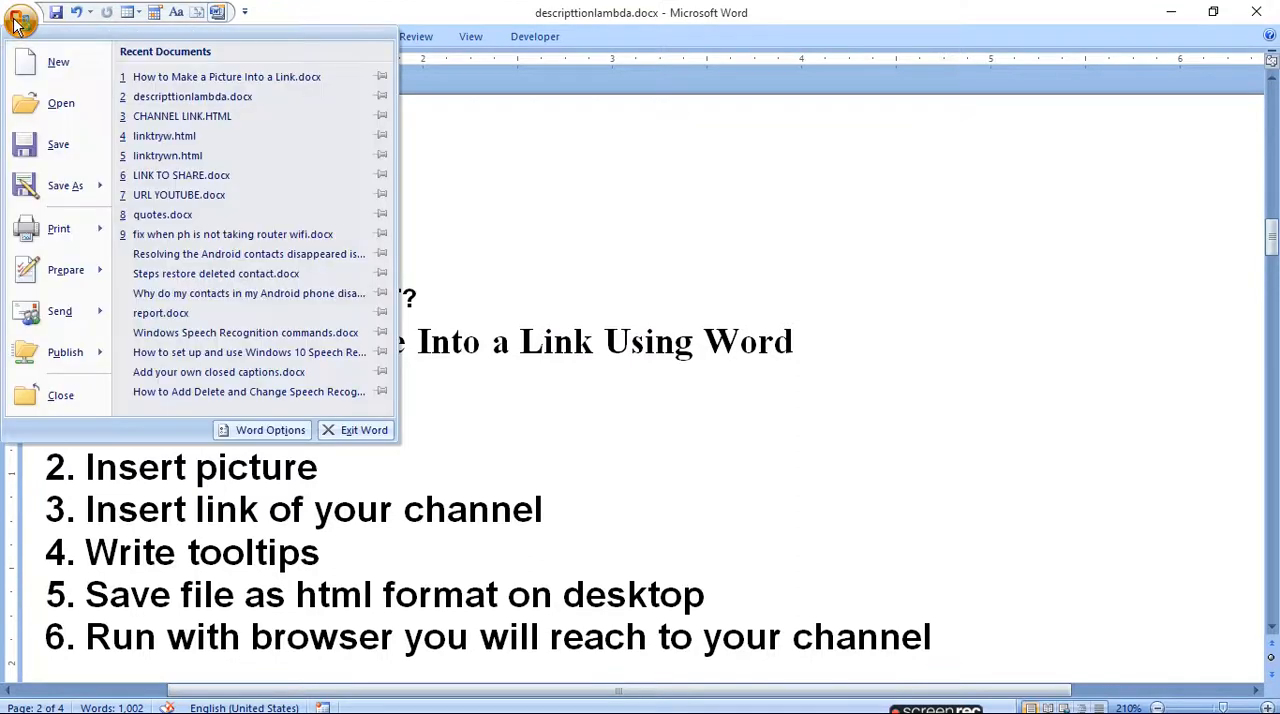
left_click(65, 75)
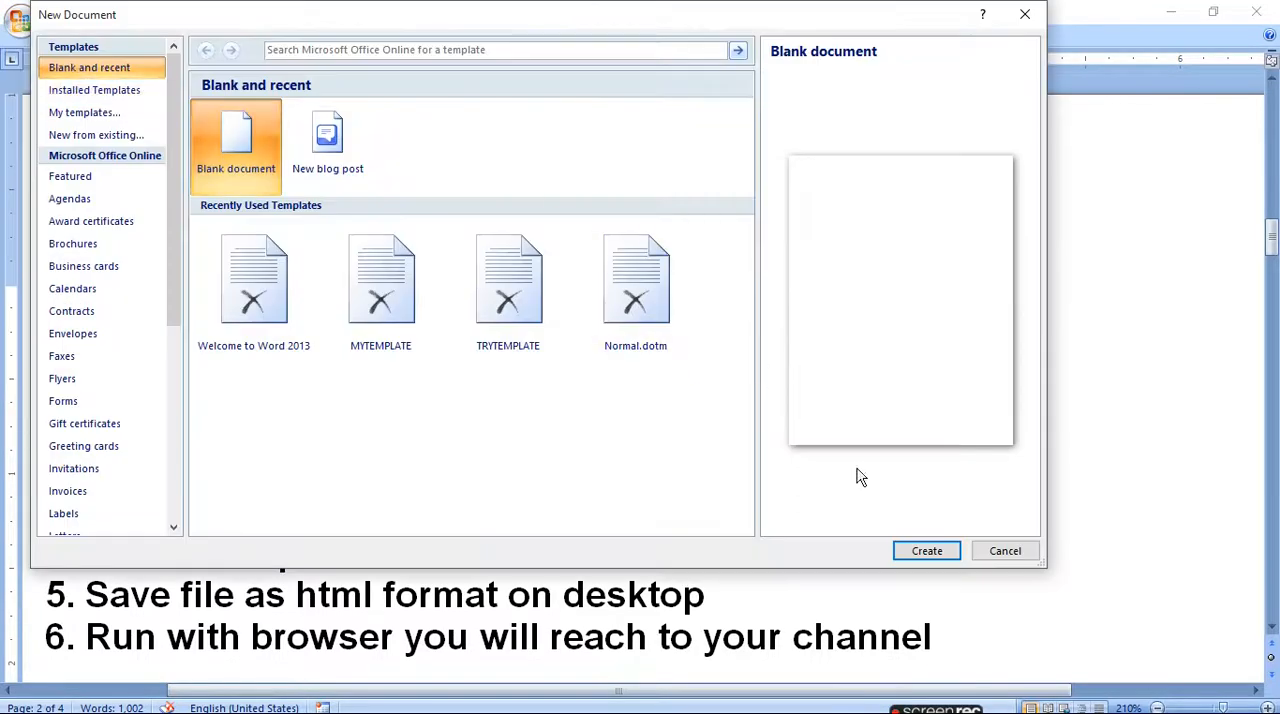
left_click(927, 553)
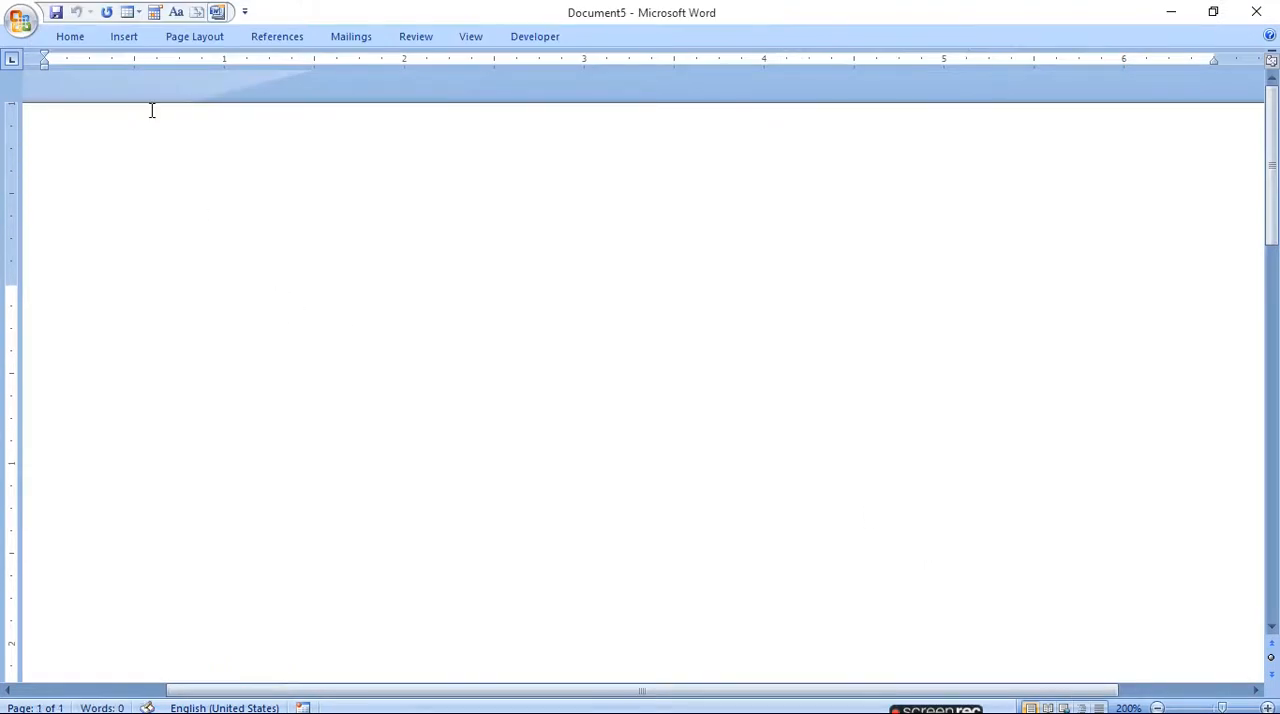
- Insert the picture of the praying angel from file into the blank document
left_click(571, 700)
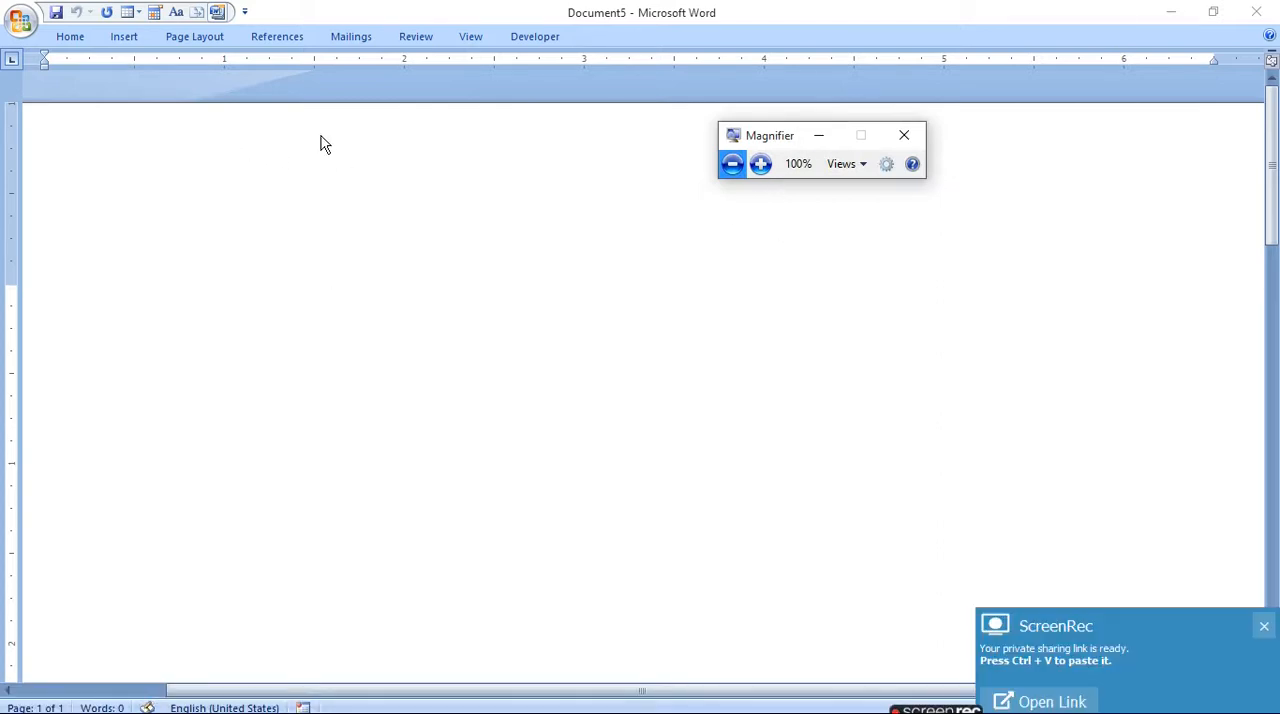
left_click(760, 164)
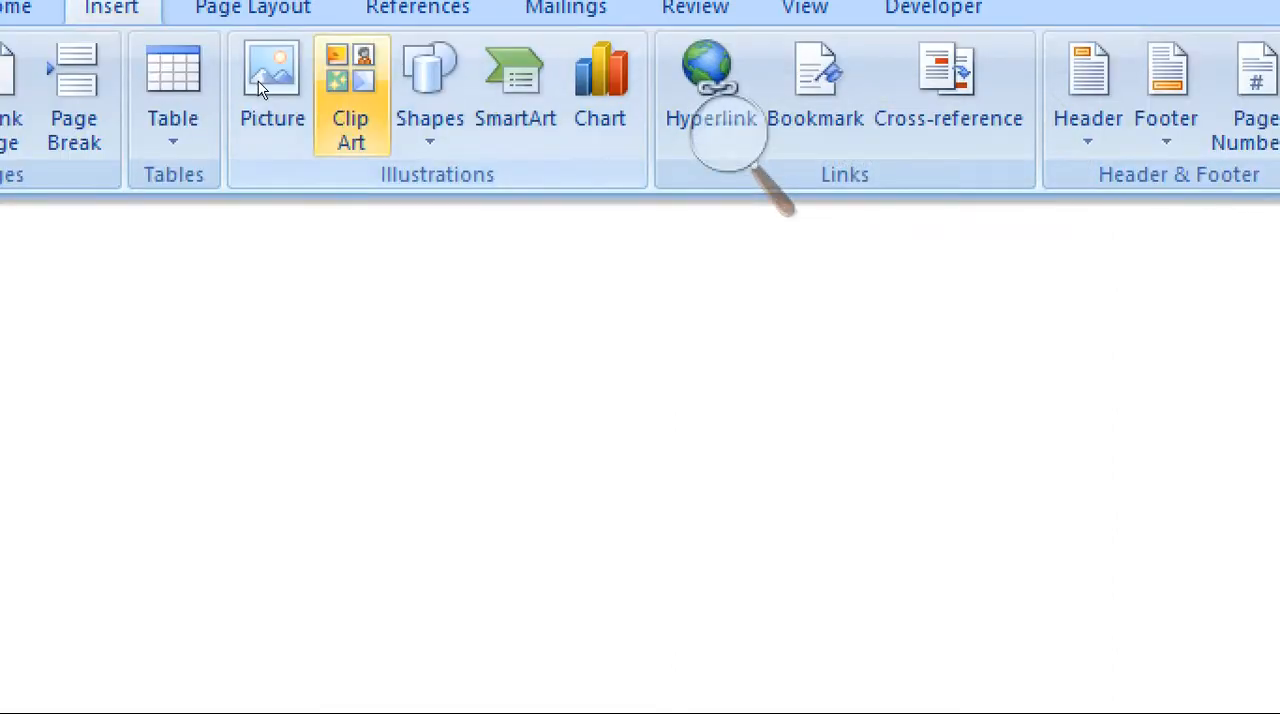
left_click(238, 72)
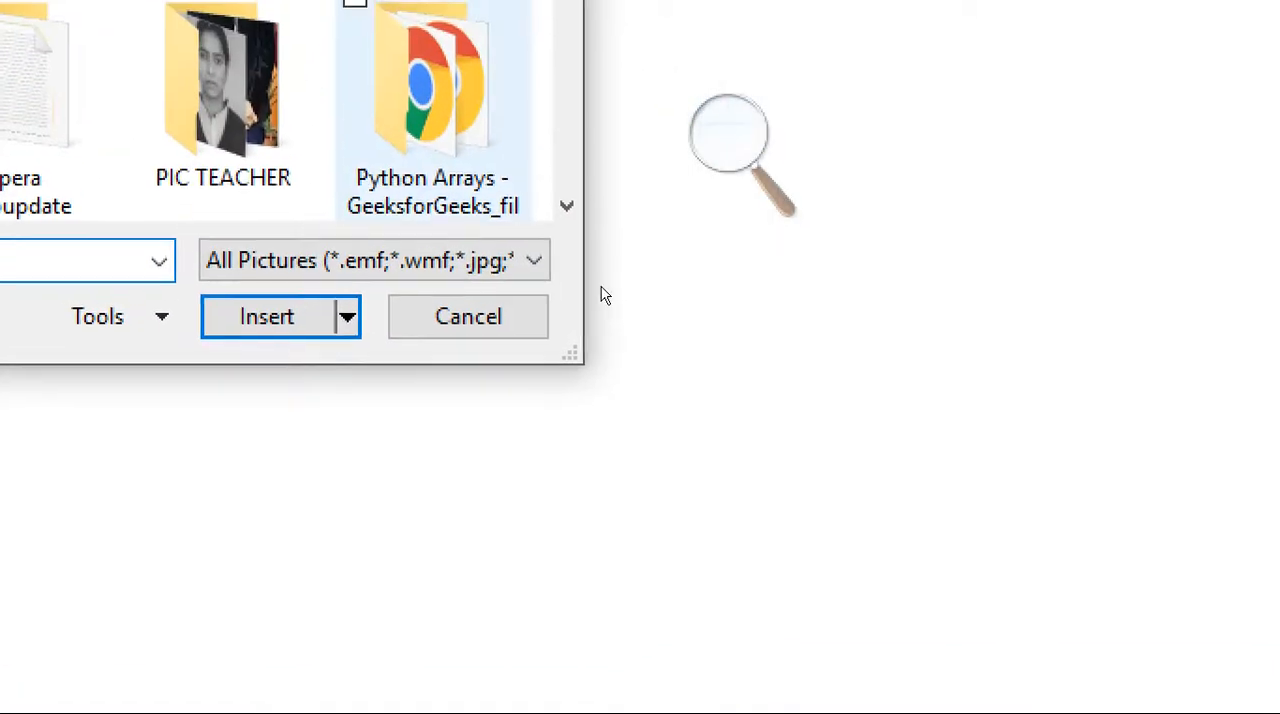
scroll(629, 277, "down", 3)
scroll(629, 277, "down", 3)
double_click(550, 292)
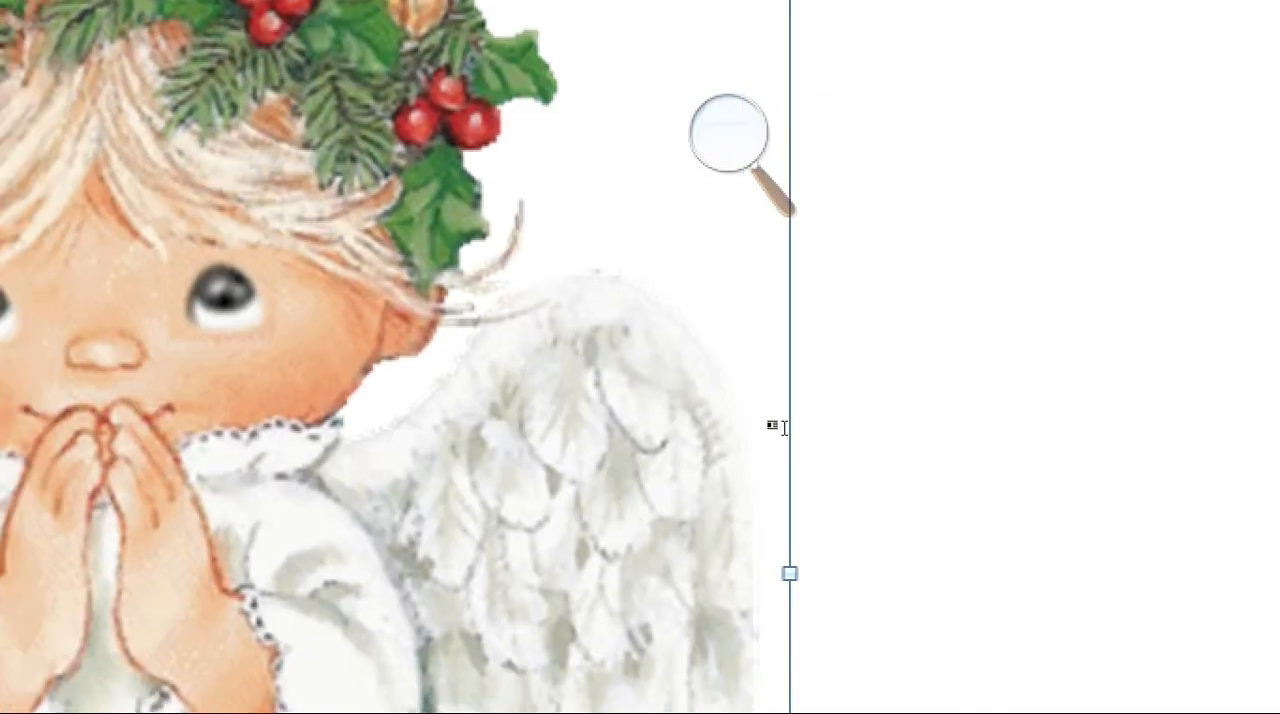
- Shrink the angel picture proportionally to about 1.3 inches wide and 1.7 inches tall
left_click(679, 323)
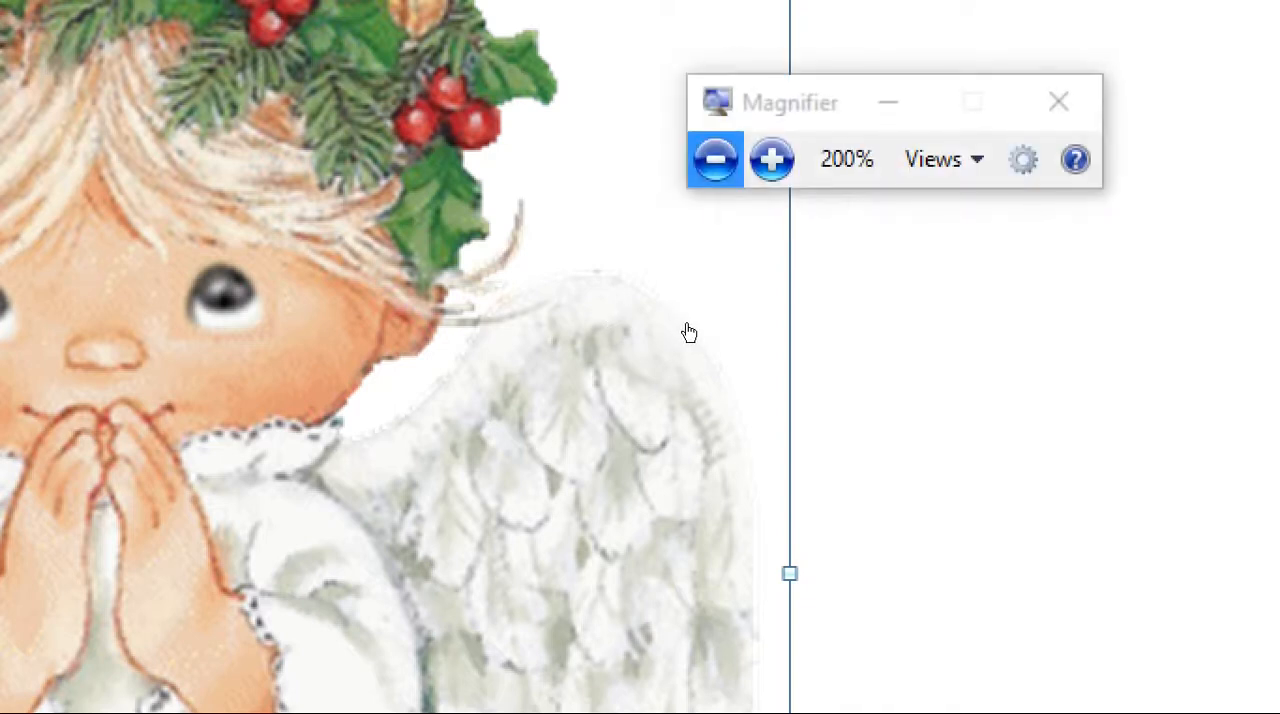
left_click(689, 340)
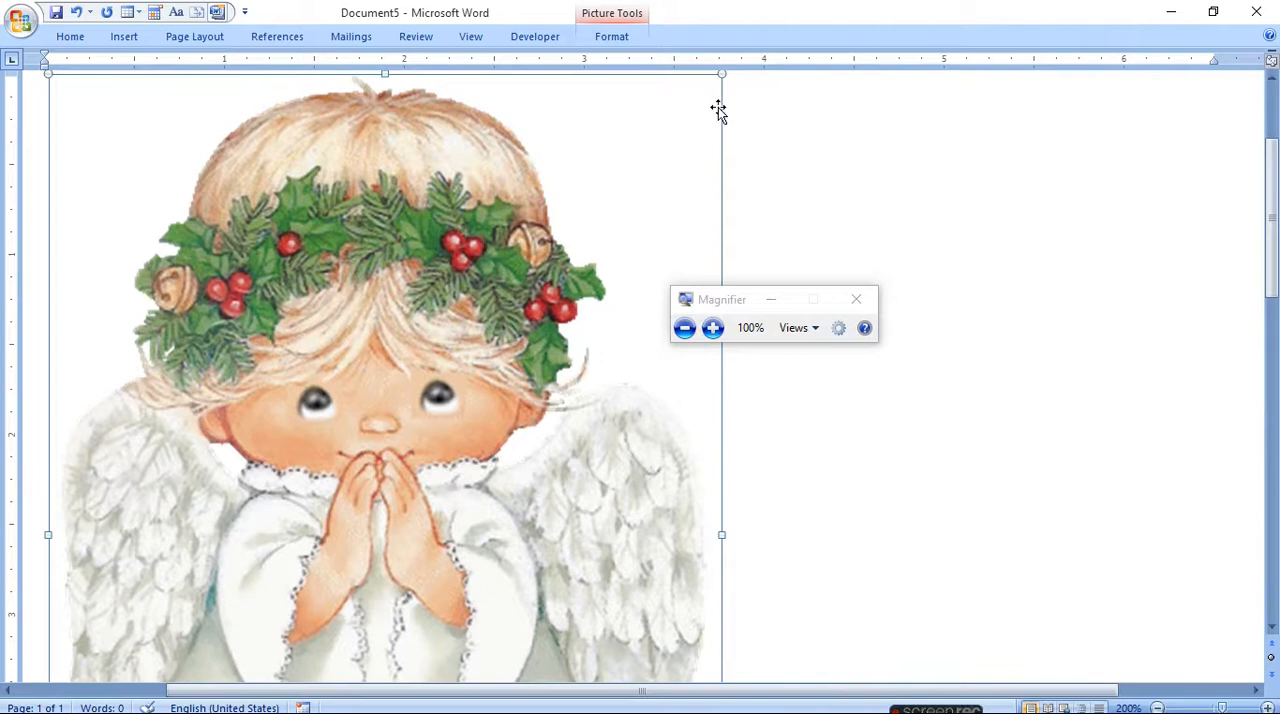
left_click_drag(720, 76, 512, 534)
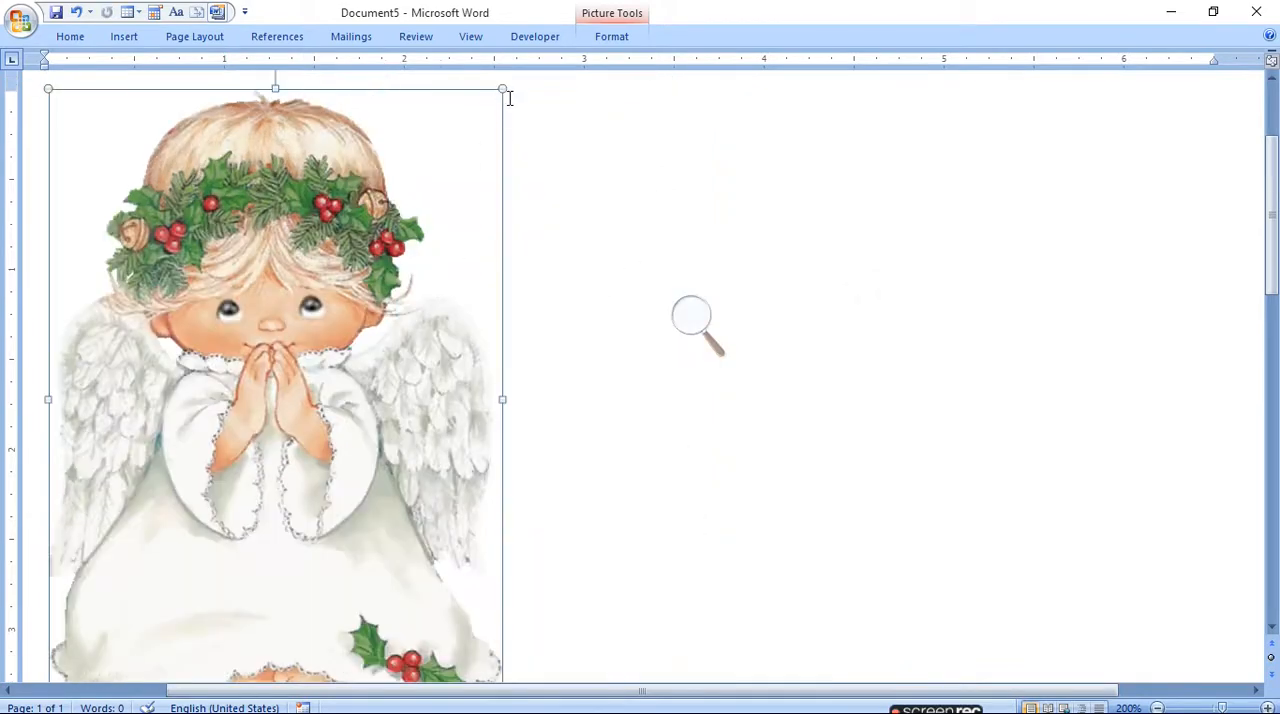
left_click_drag(500, 91, 317, 451)
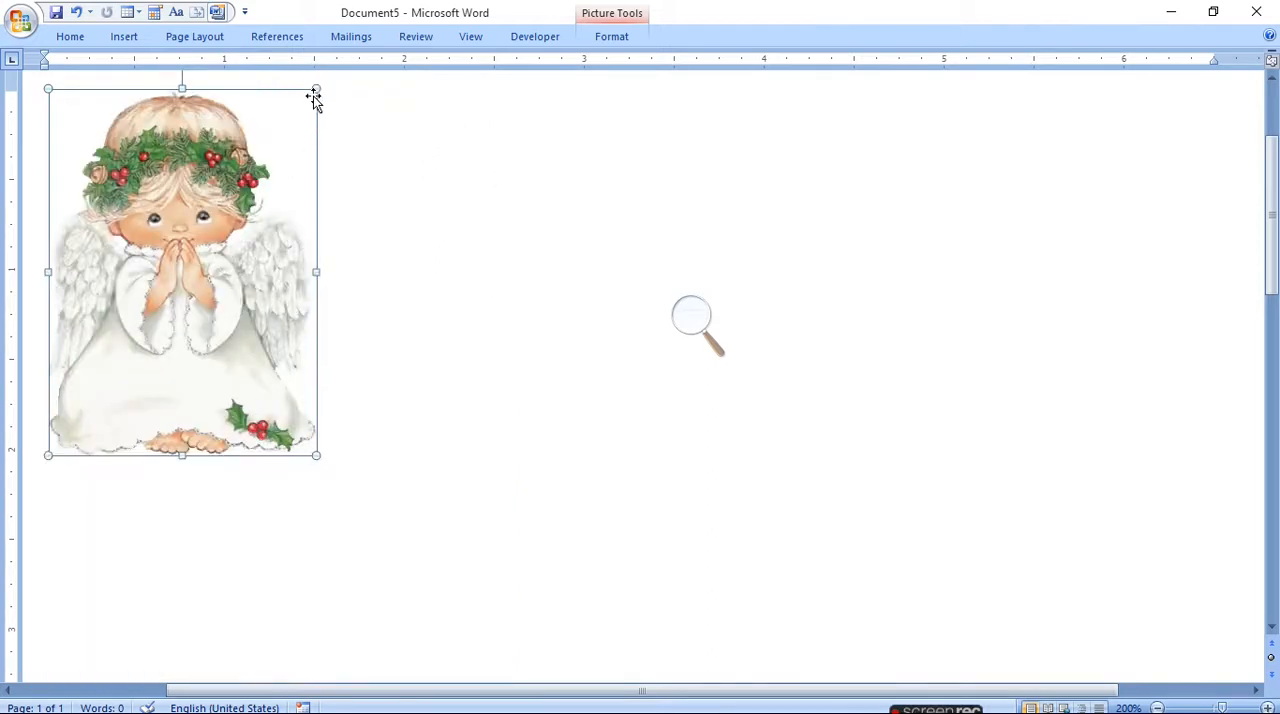
left_click_drag(312, 90, 275, 163)
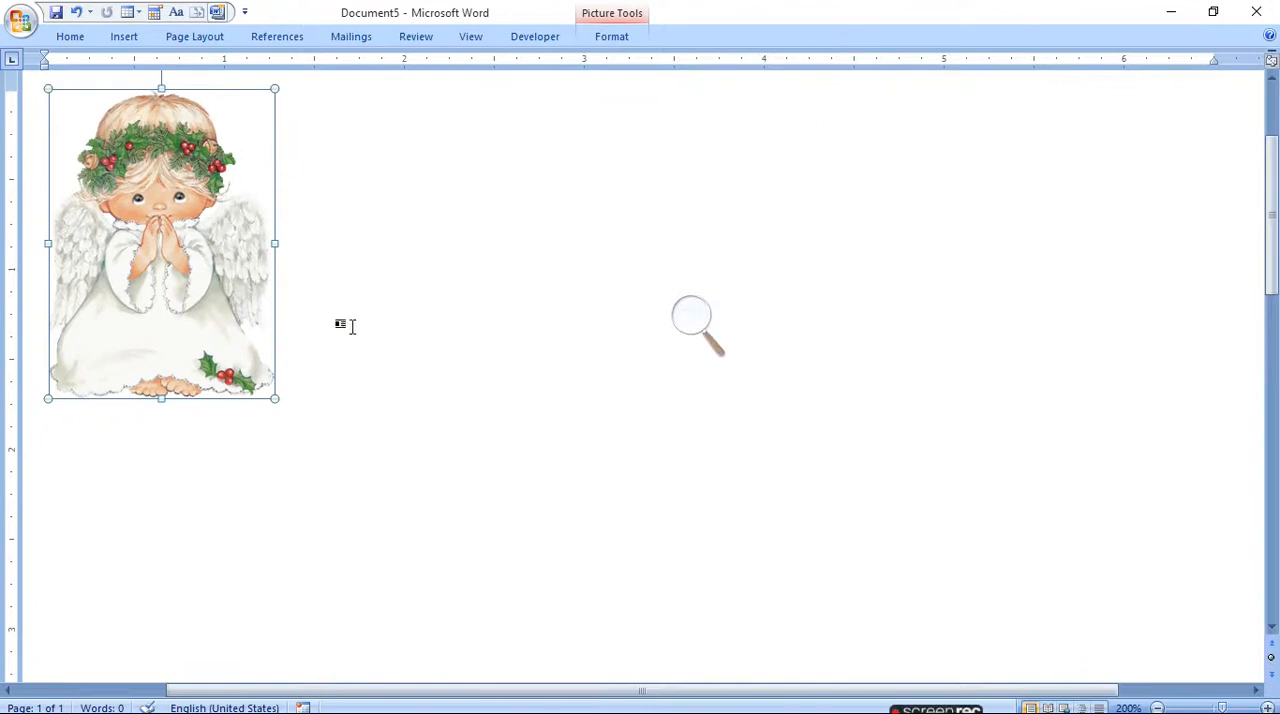
- Select the angel picture and open the Insert Hyperlink dialog for it
left_click(709, 325)
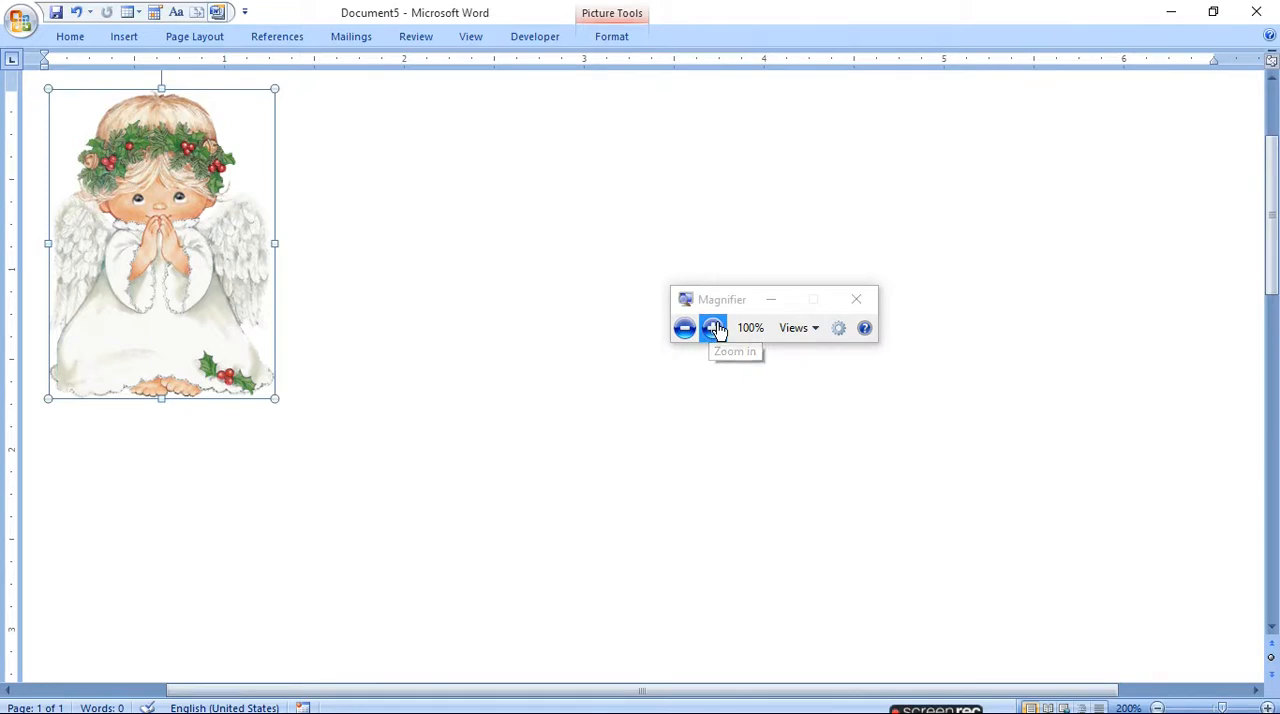
left_click(713, 329)
left_click(291, 114)
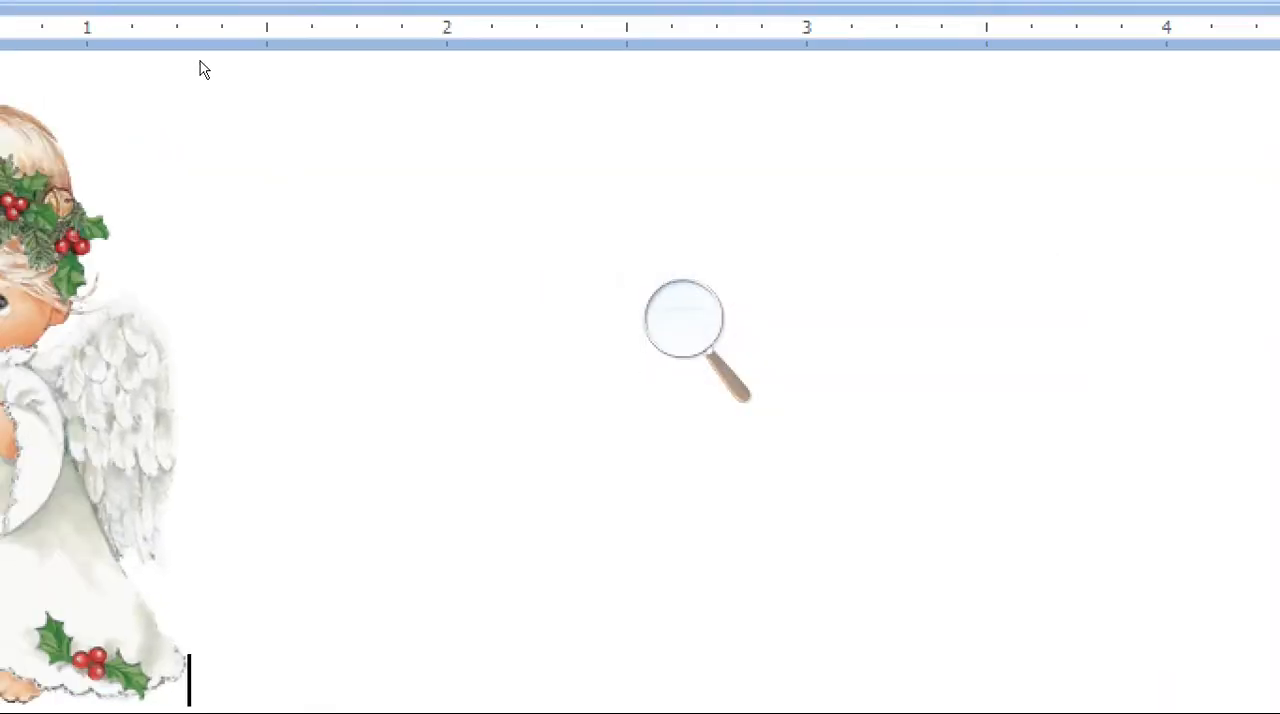
left_click(200, 244)
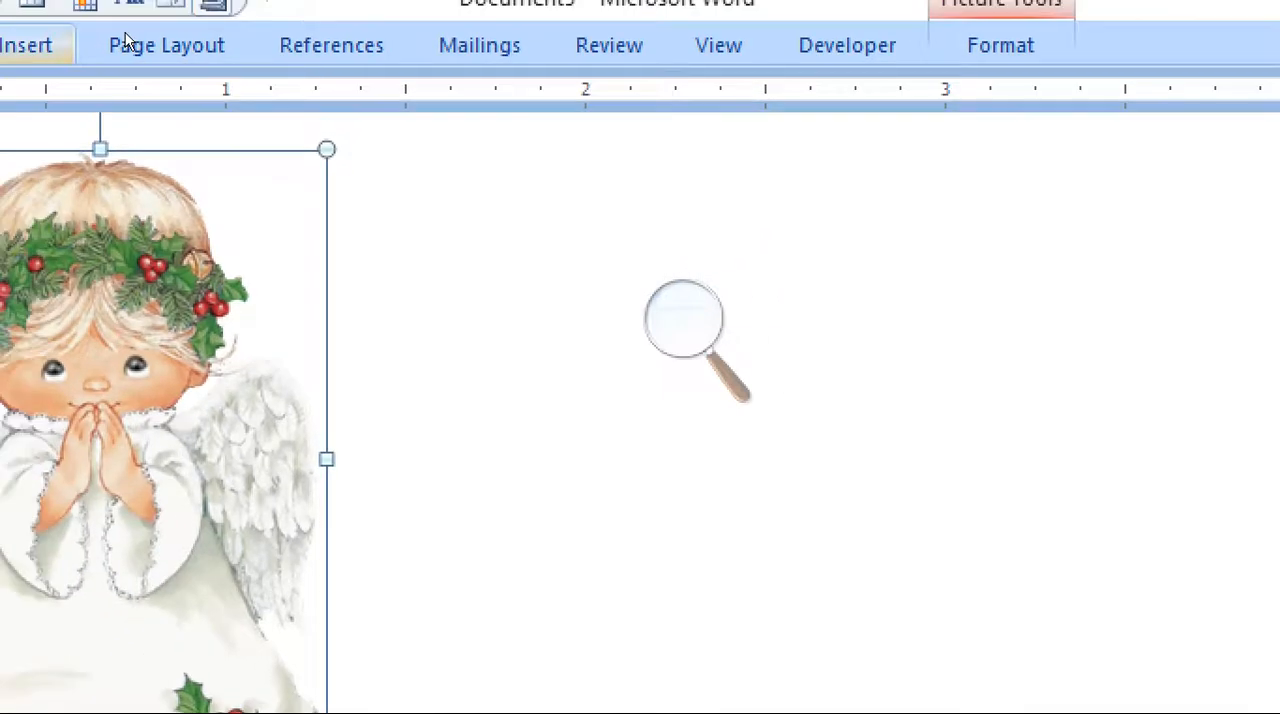
left_click(42, 45)
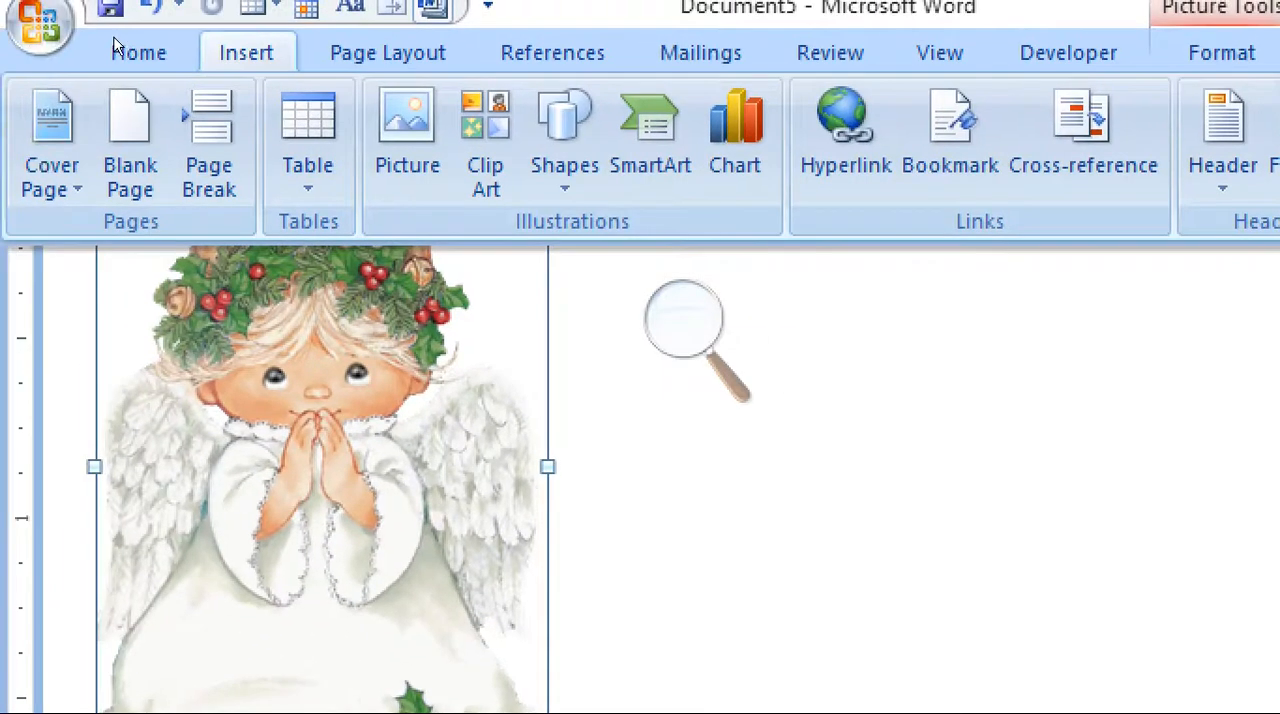
left_click(118, 47)
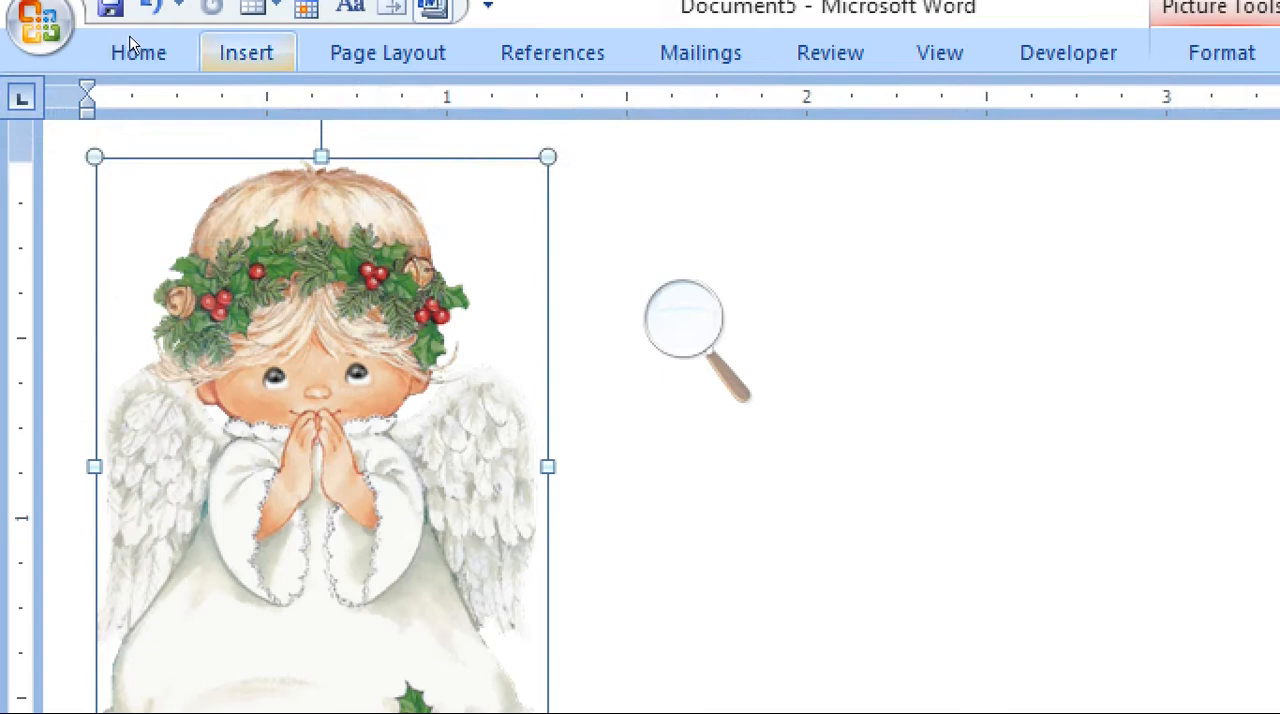
left_click(133, 40)
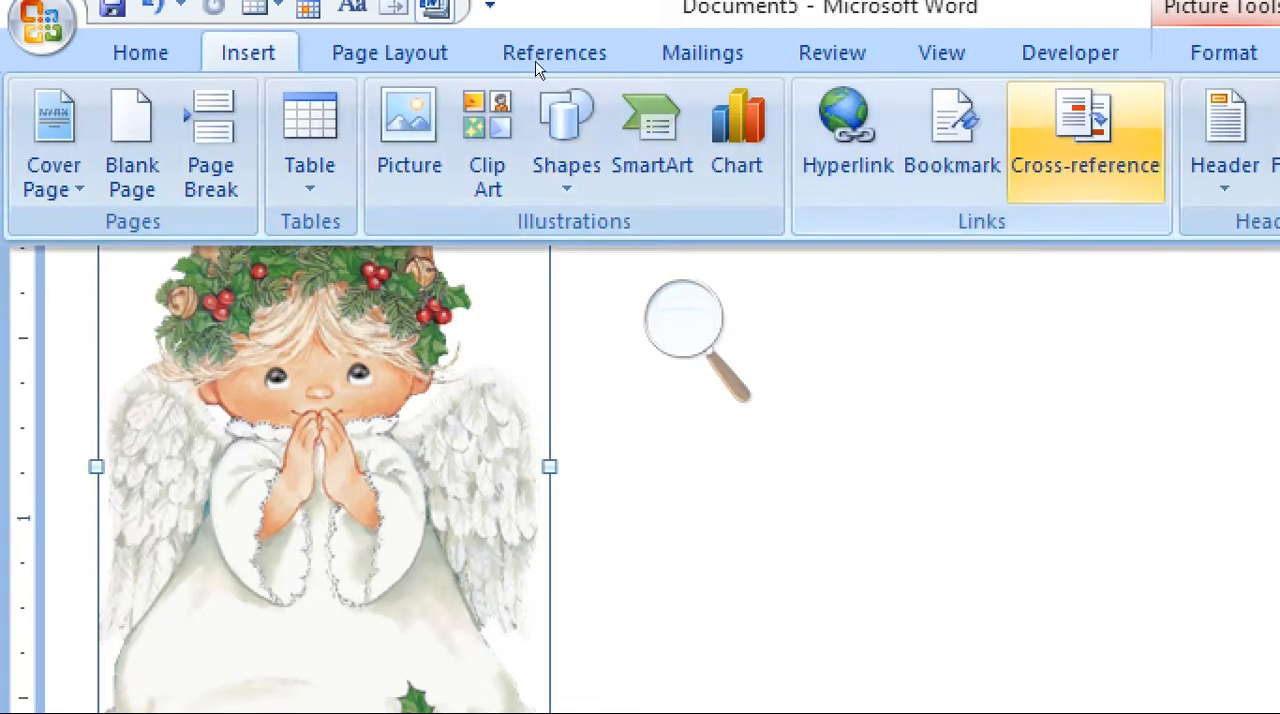
left_click(847, 140)
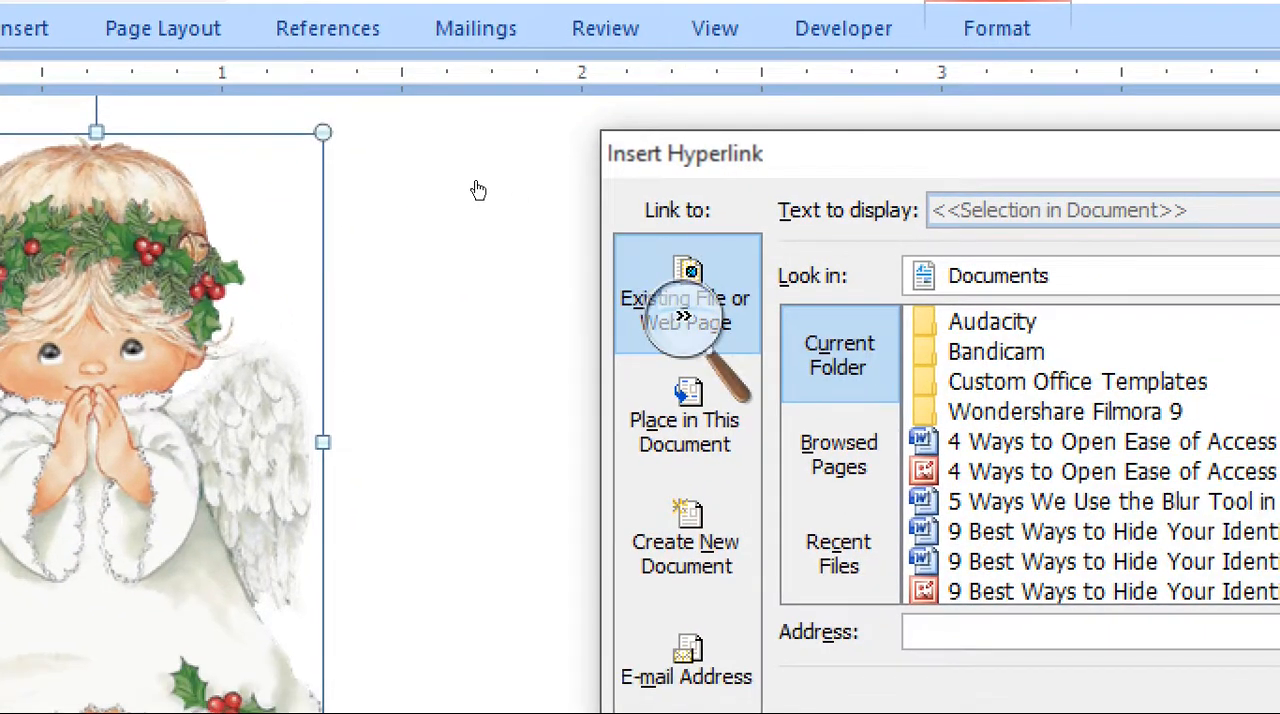
left_click(700, 321)
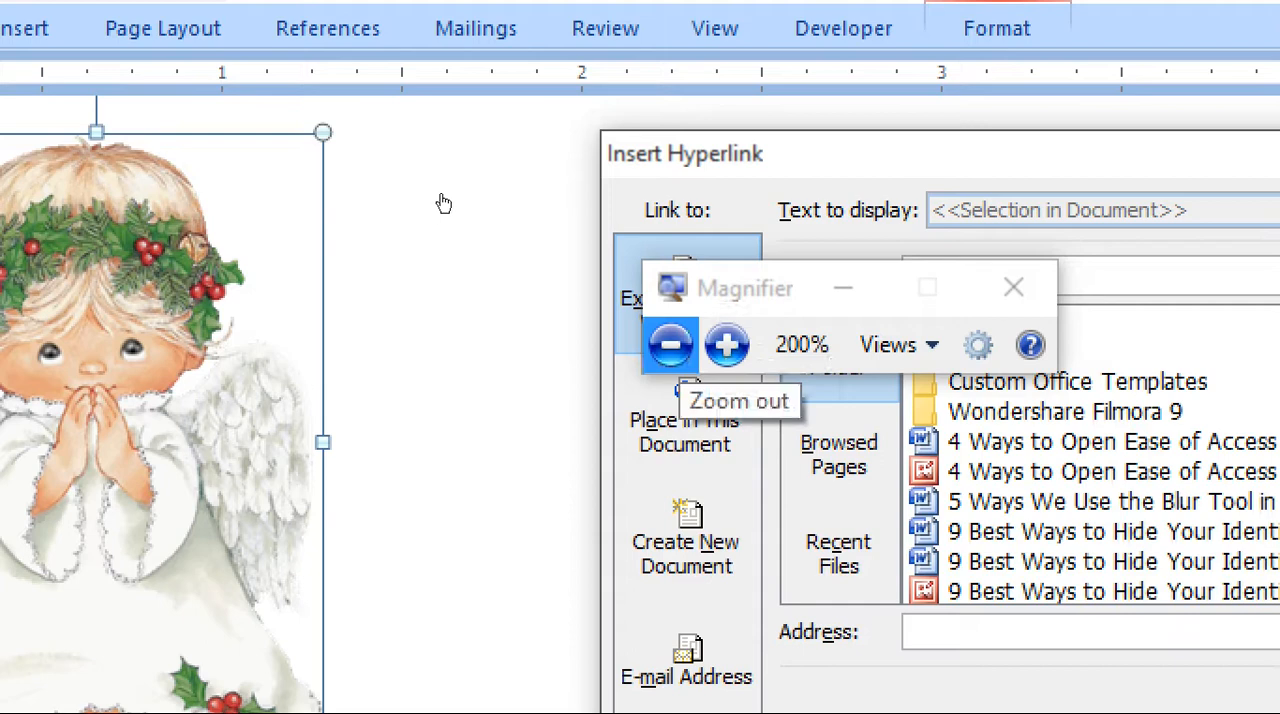
left_click(444, 201)
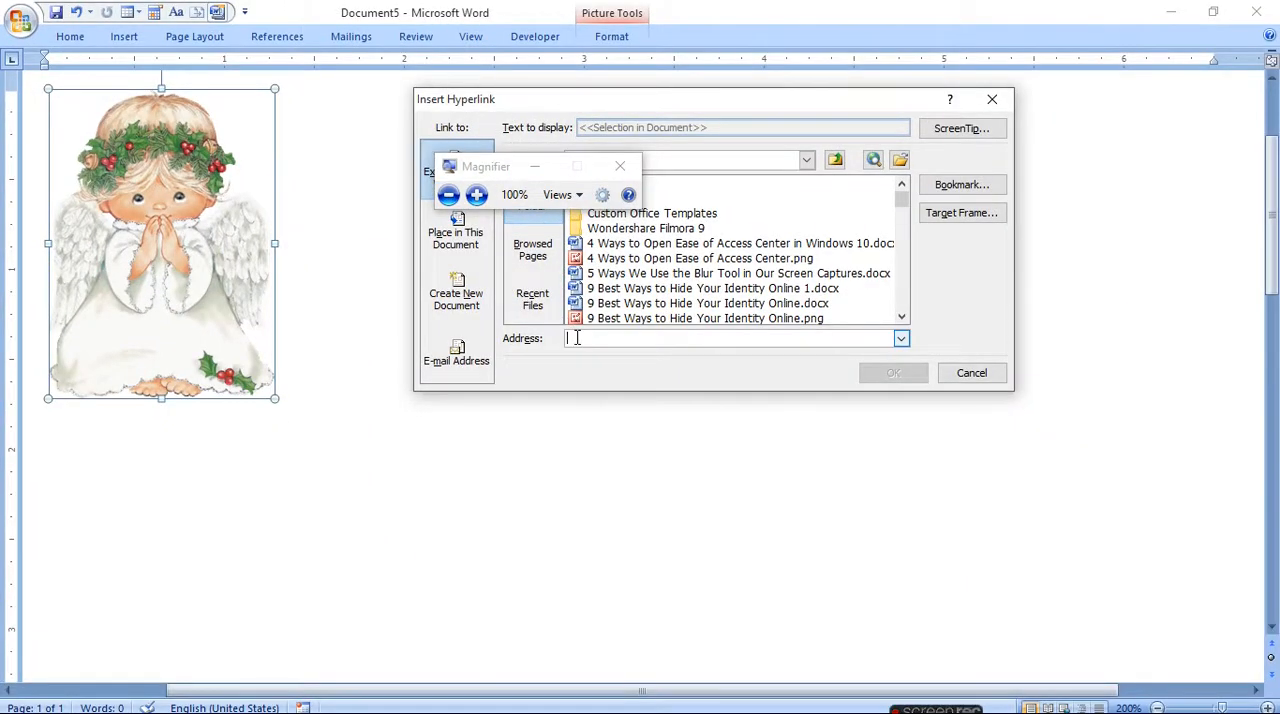
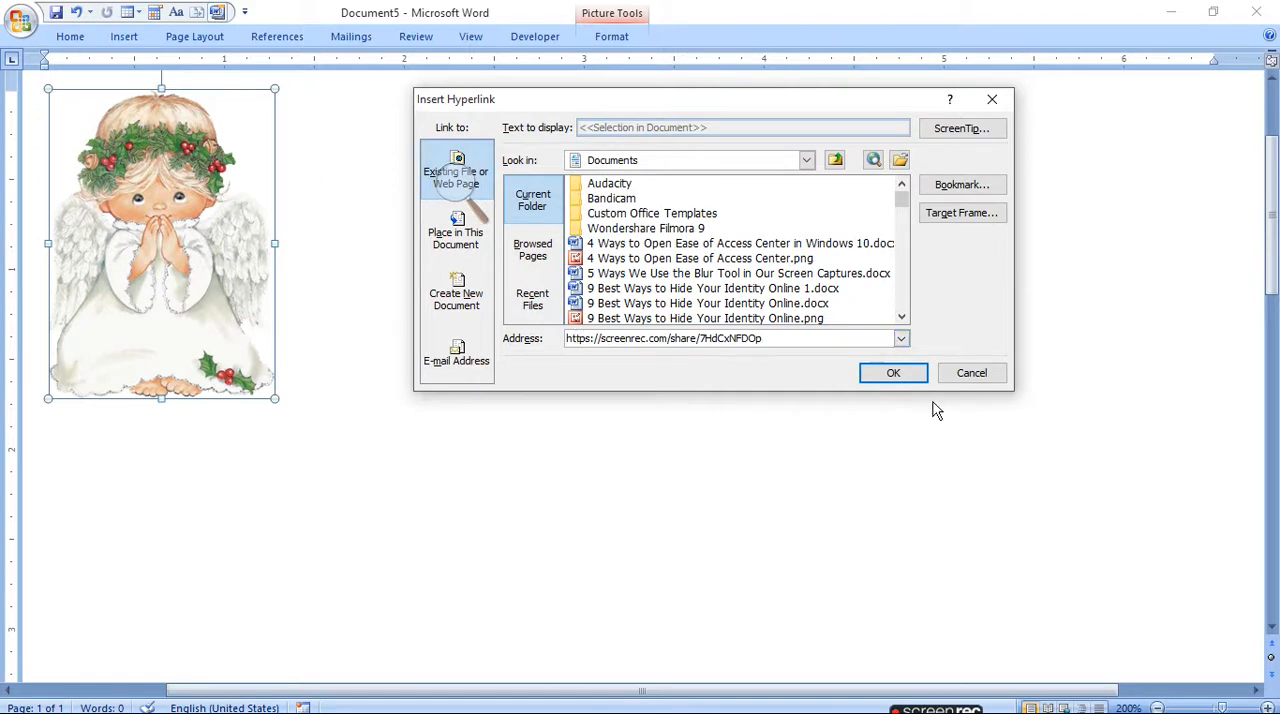
left_click_drag(760, 345, 556, 366)
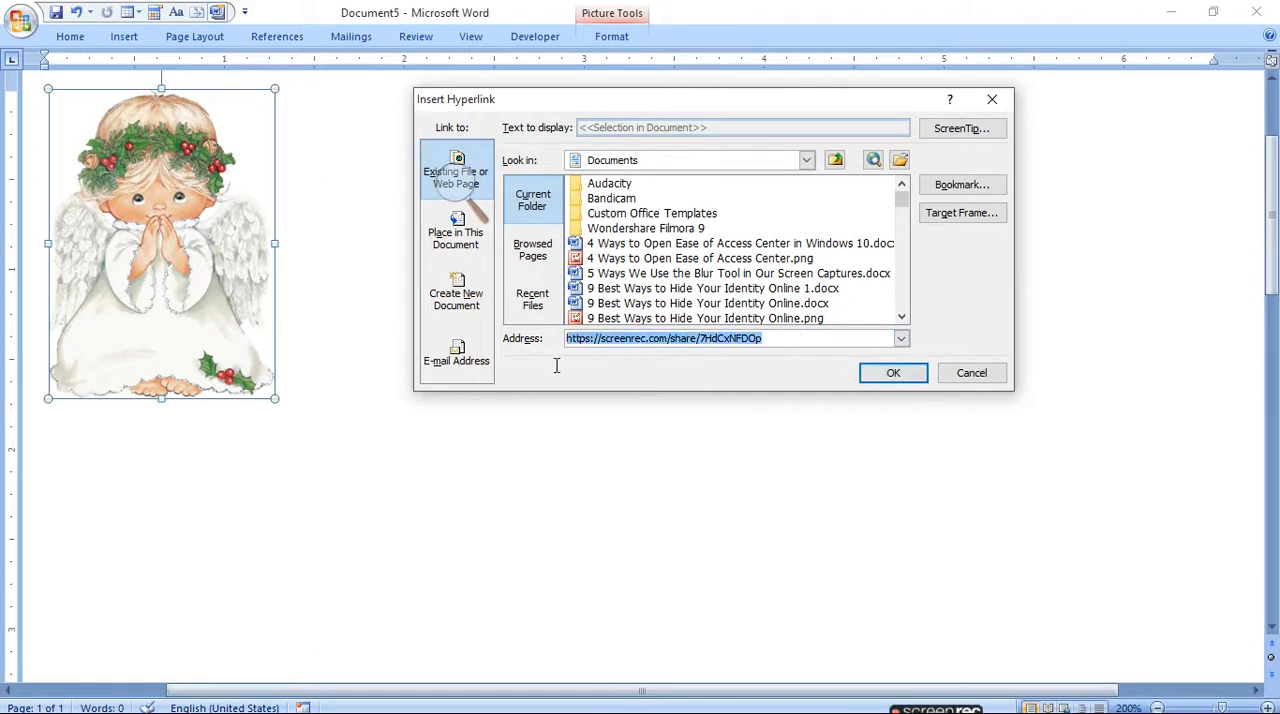
key("BackSpace")
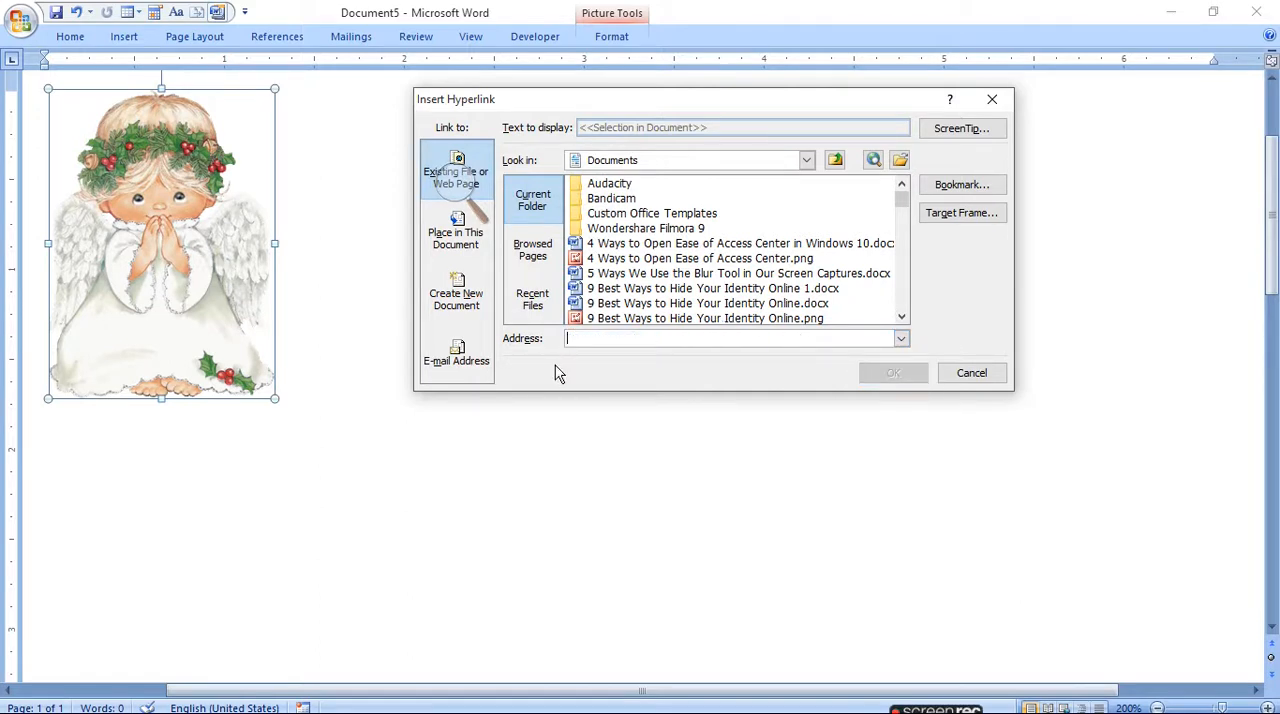
- Try to switch to LINK TO SHARE.docx while the hyperlink dialog is open, and cancel the dialog
mouse_move(376, 708)
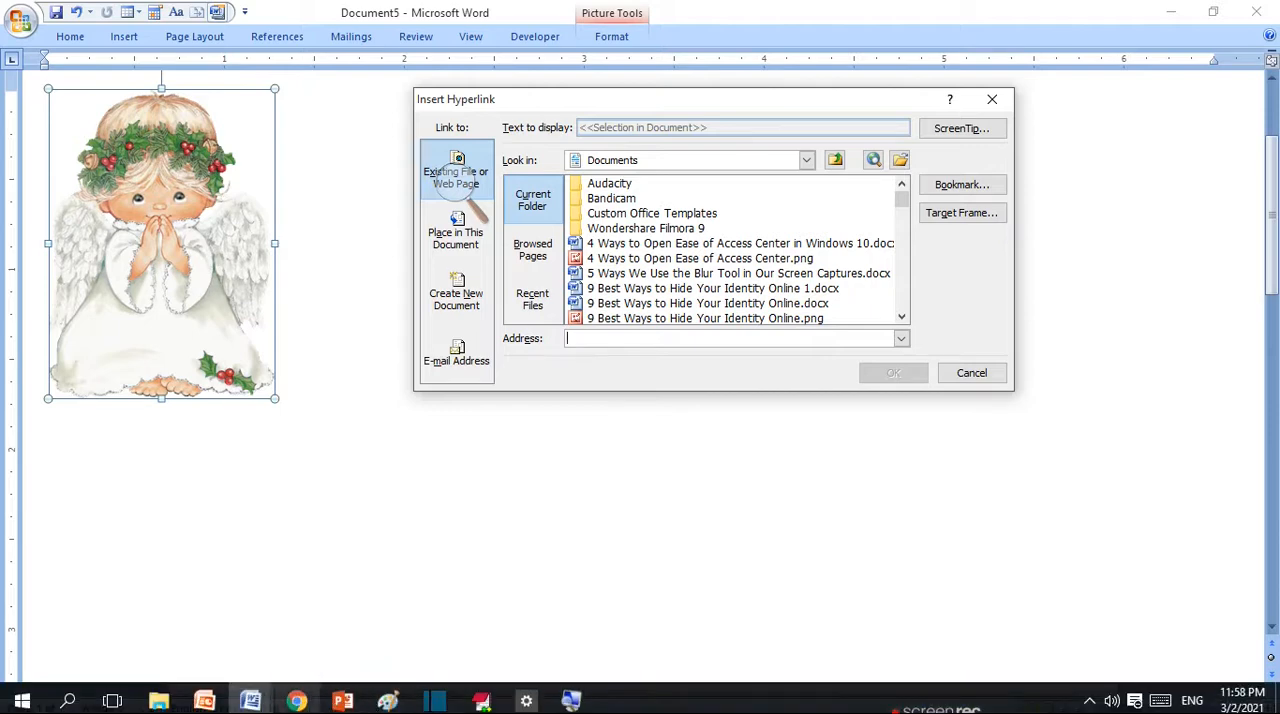
left_click(298, 702)
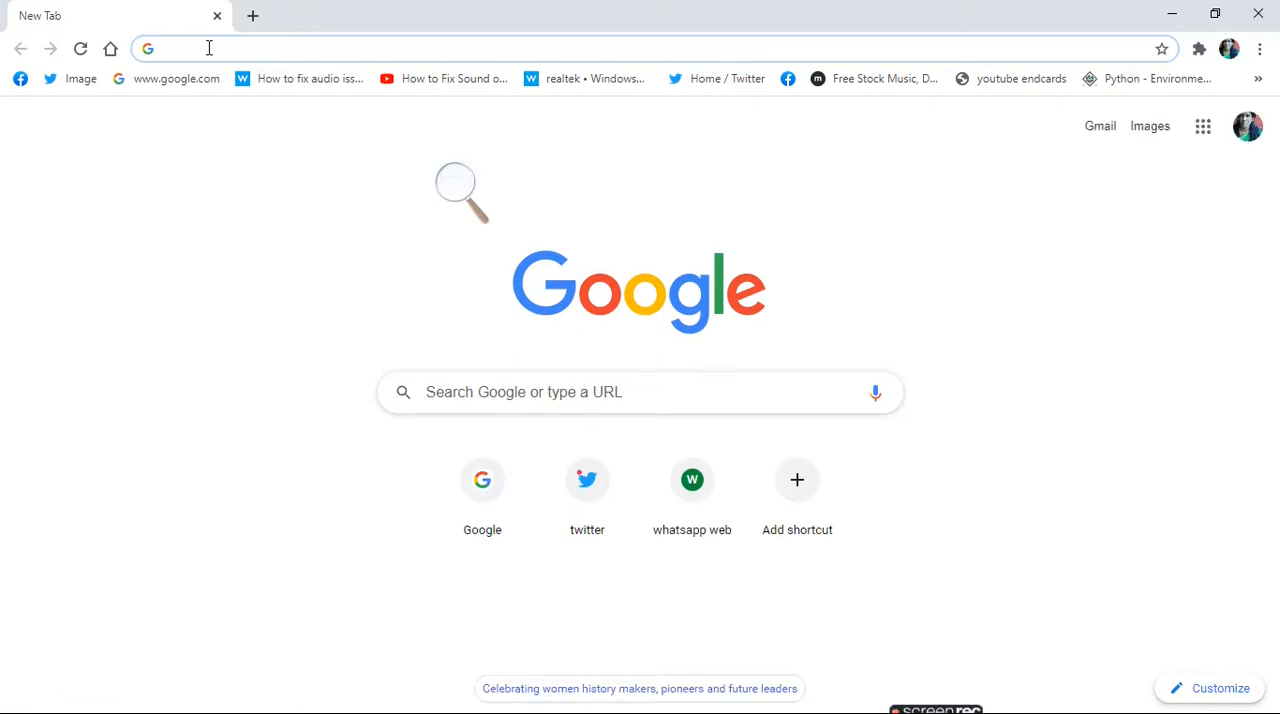
left_click(209, 48)
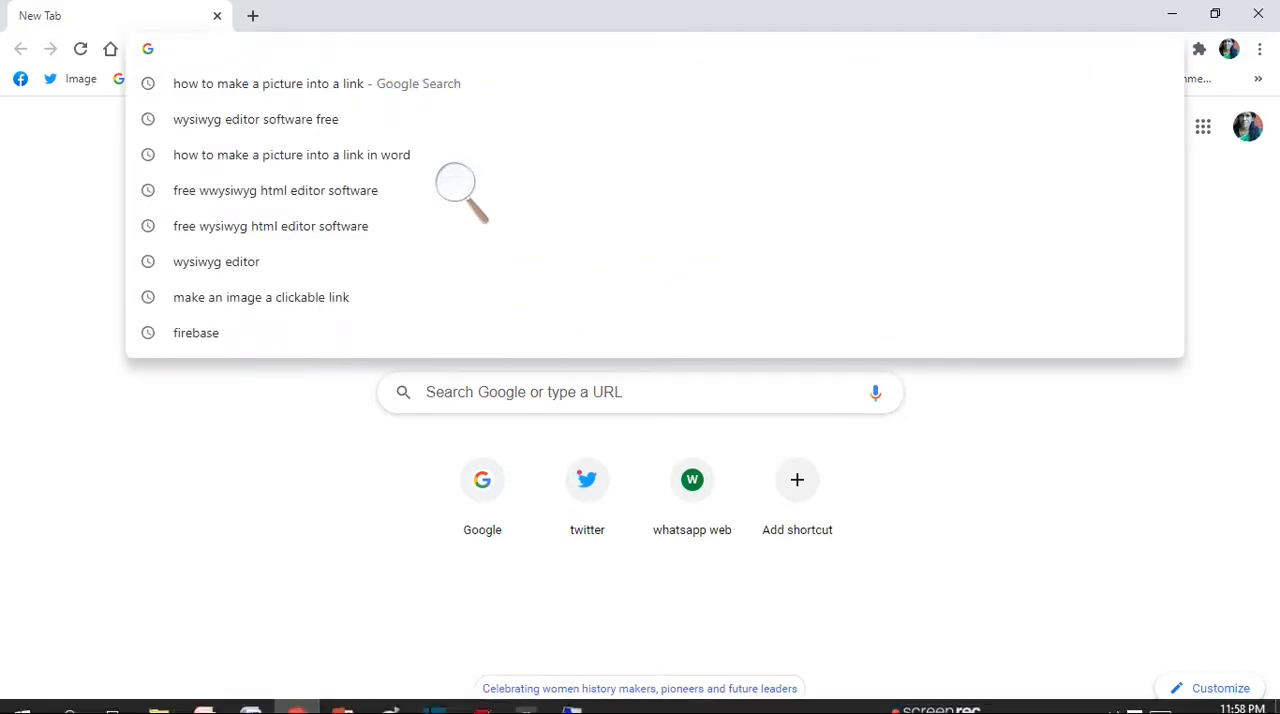
left_click(252, 702)
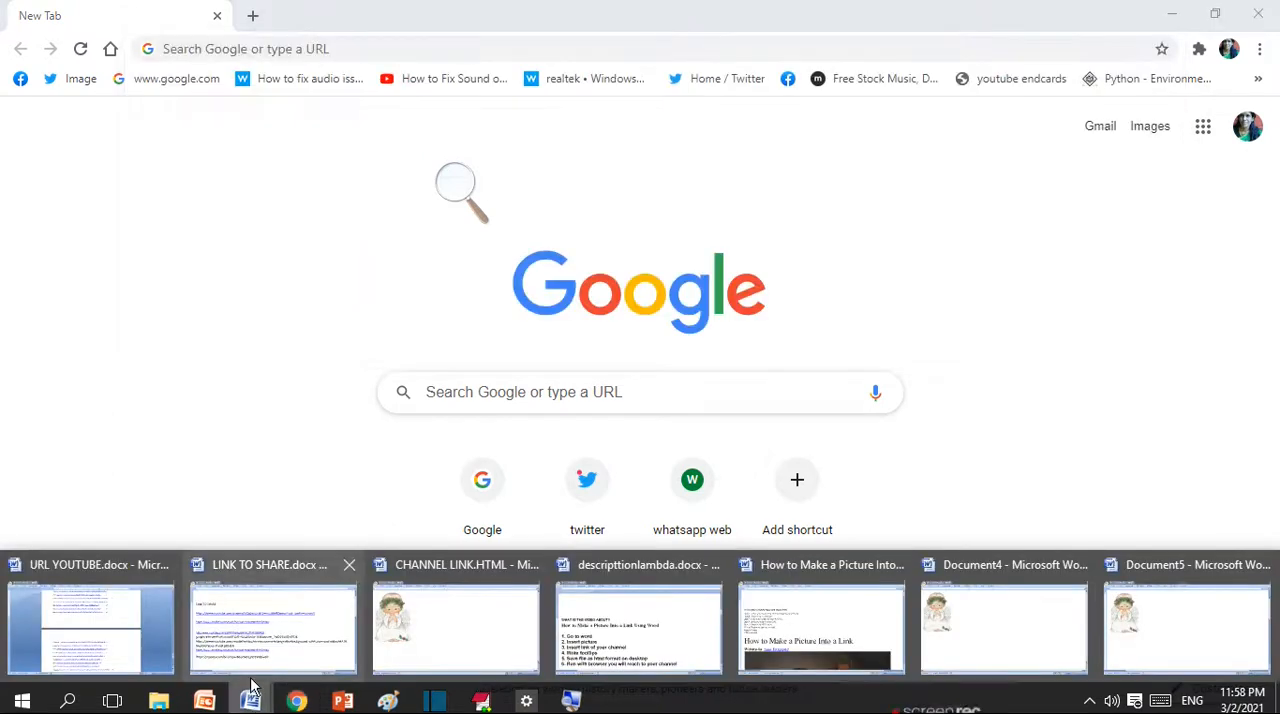
left_click(265, 645)
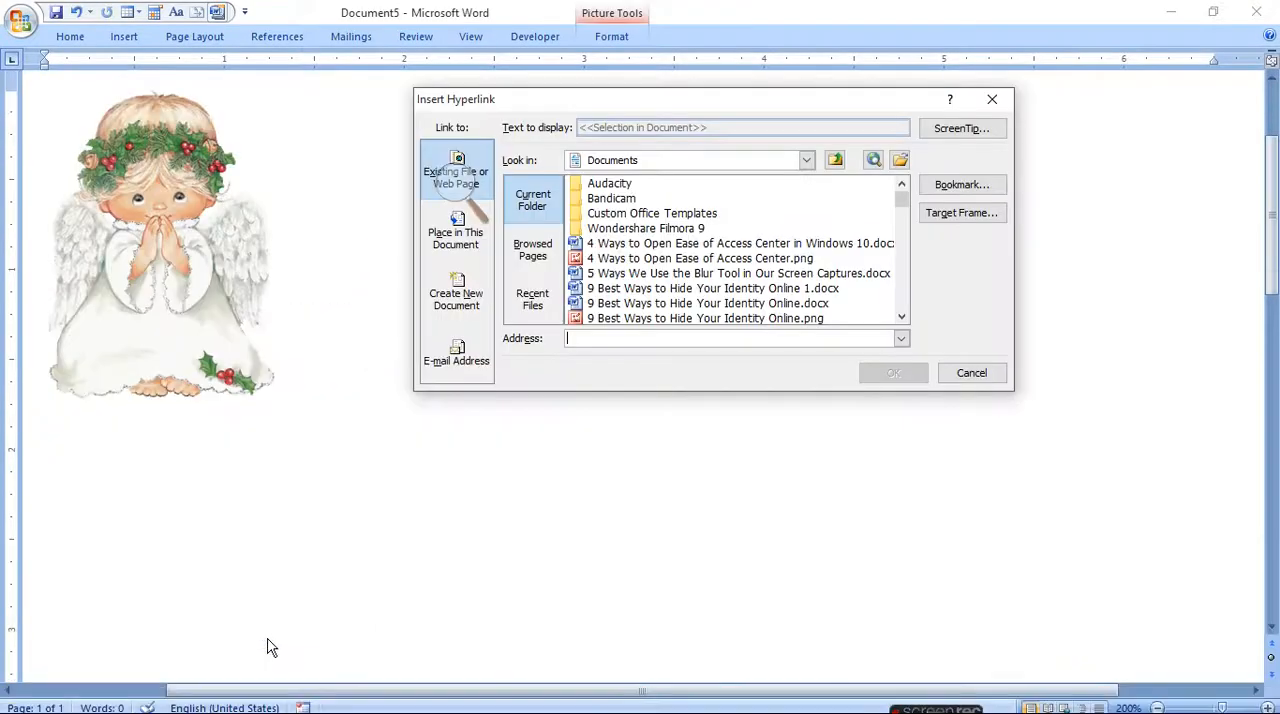
mouse_move(250, 702)
mouse_move(260, 668)
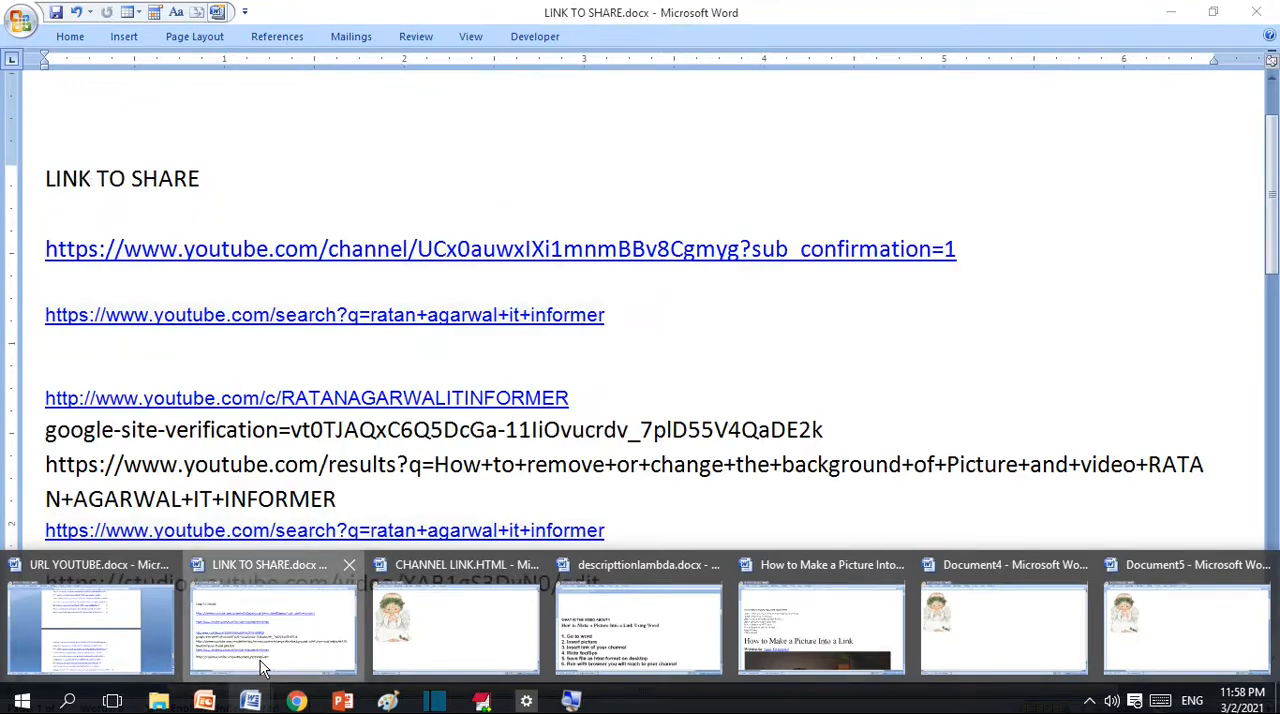
left_click(260, 640)
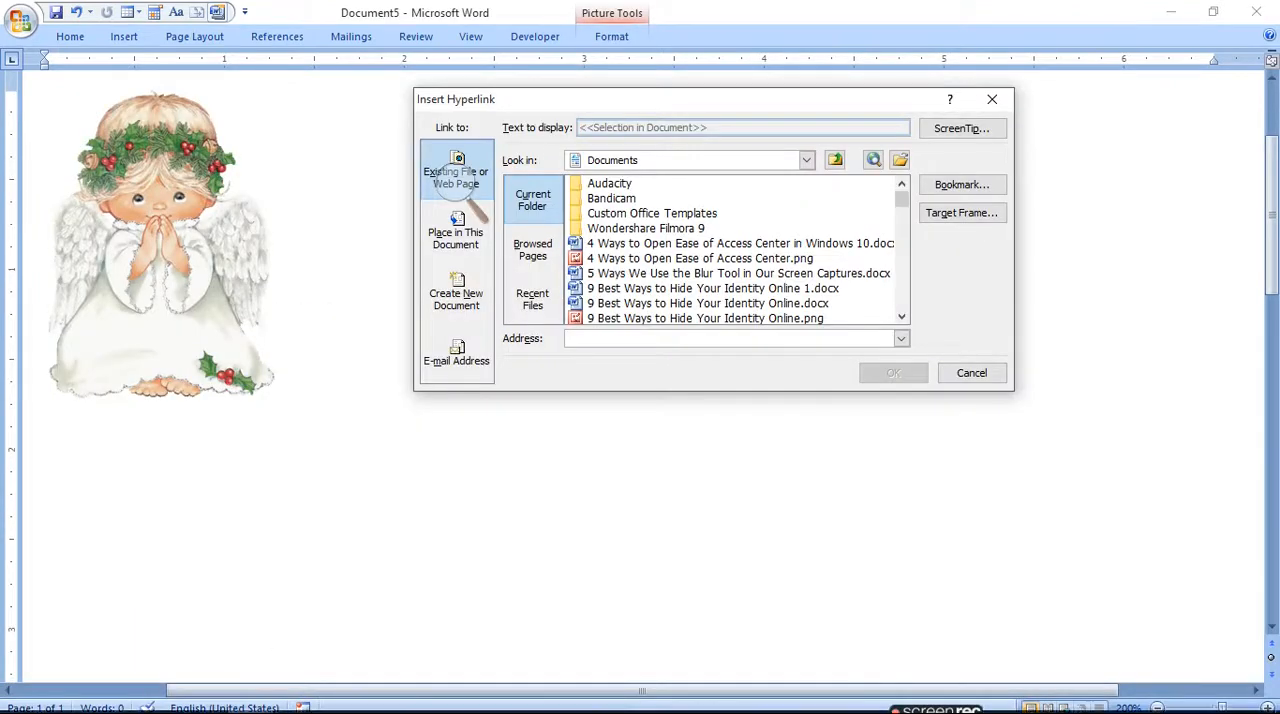
mouse_move(250, 702)
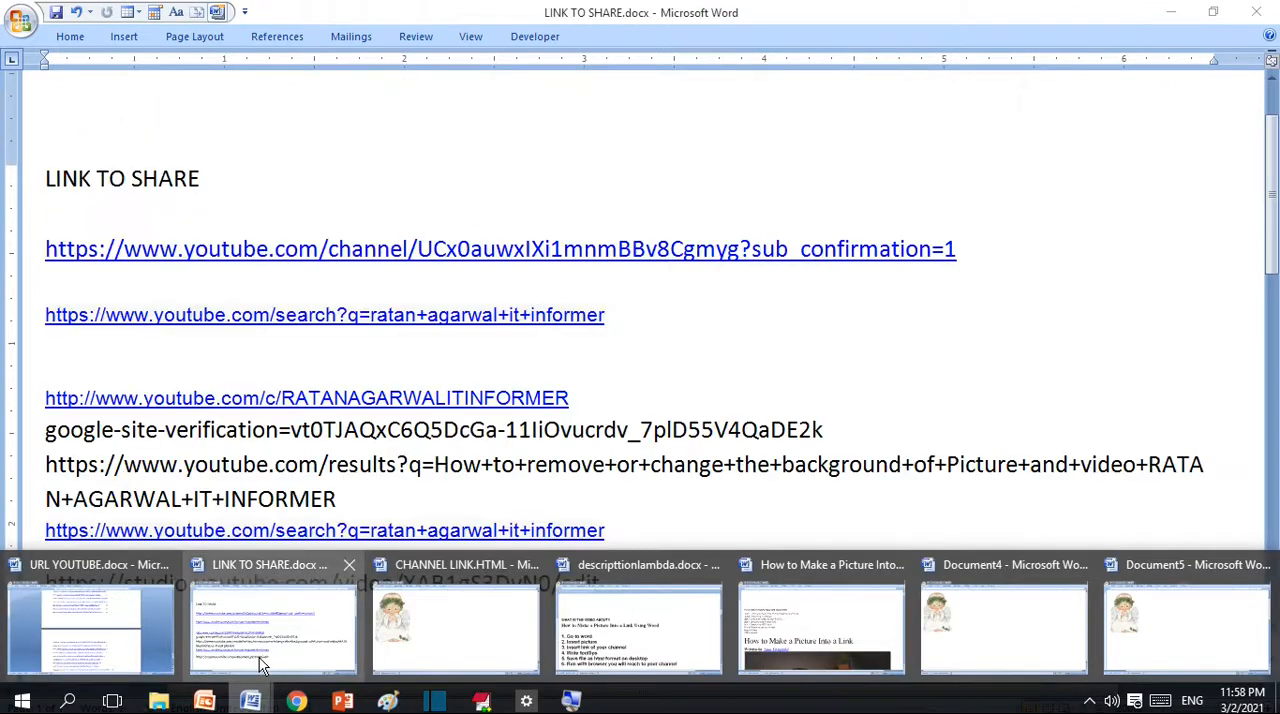
left_click(263, 665)
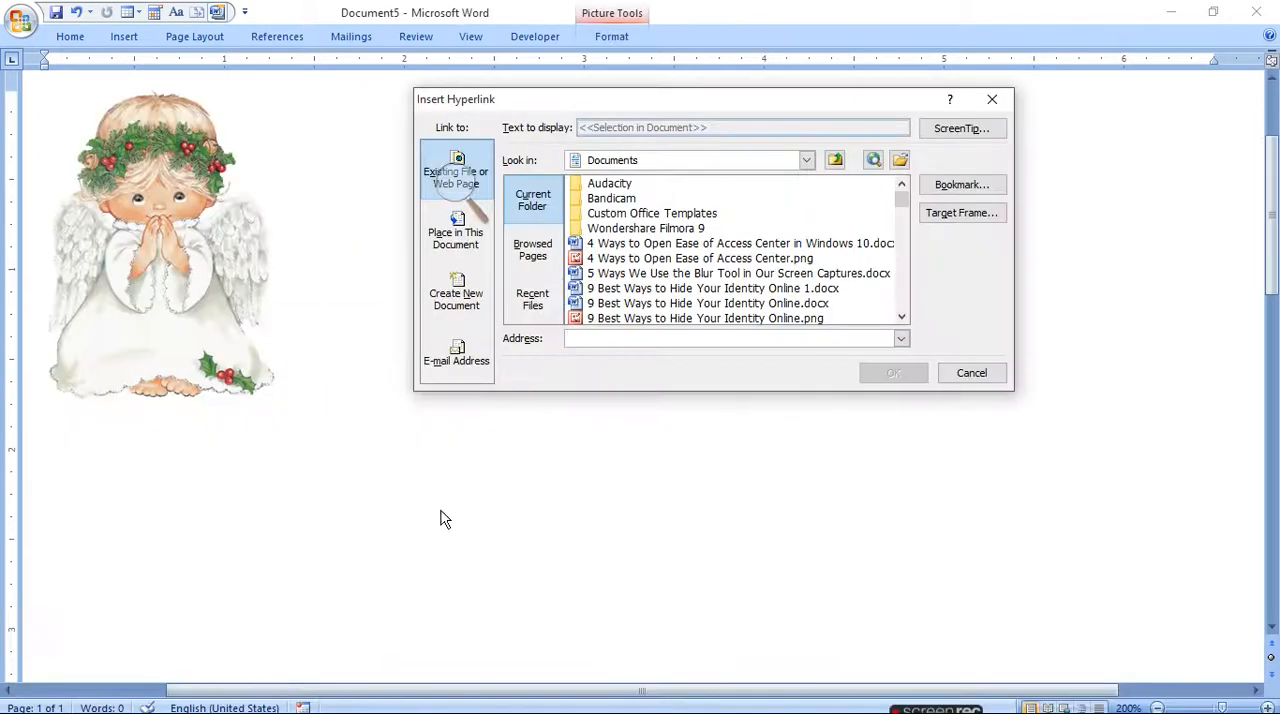
left_click(993, 381)
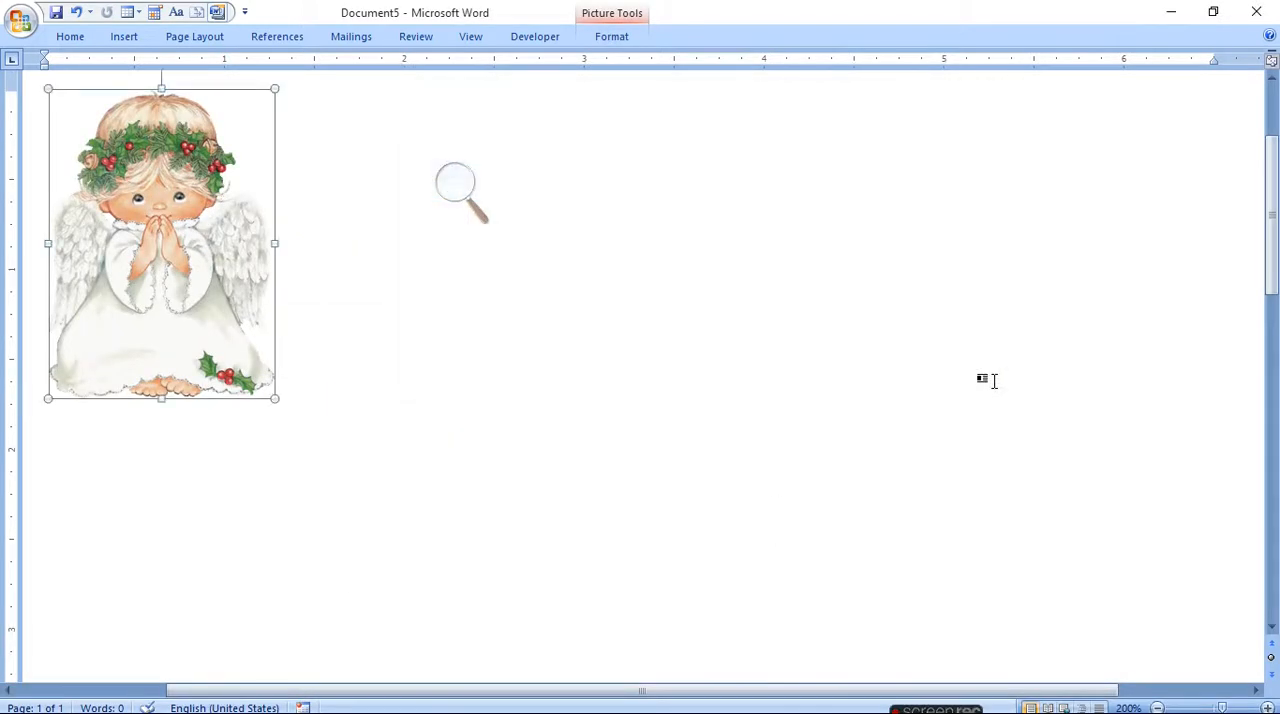
mouse_move(298, 703)
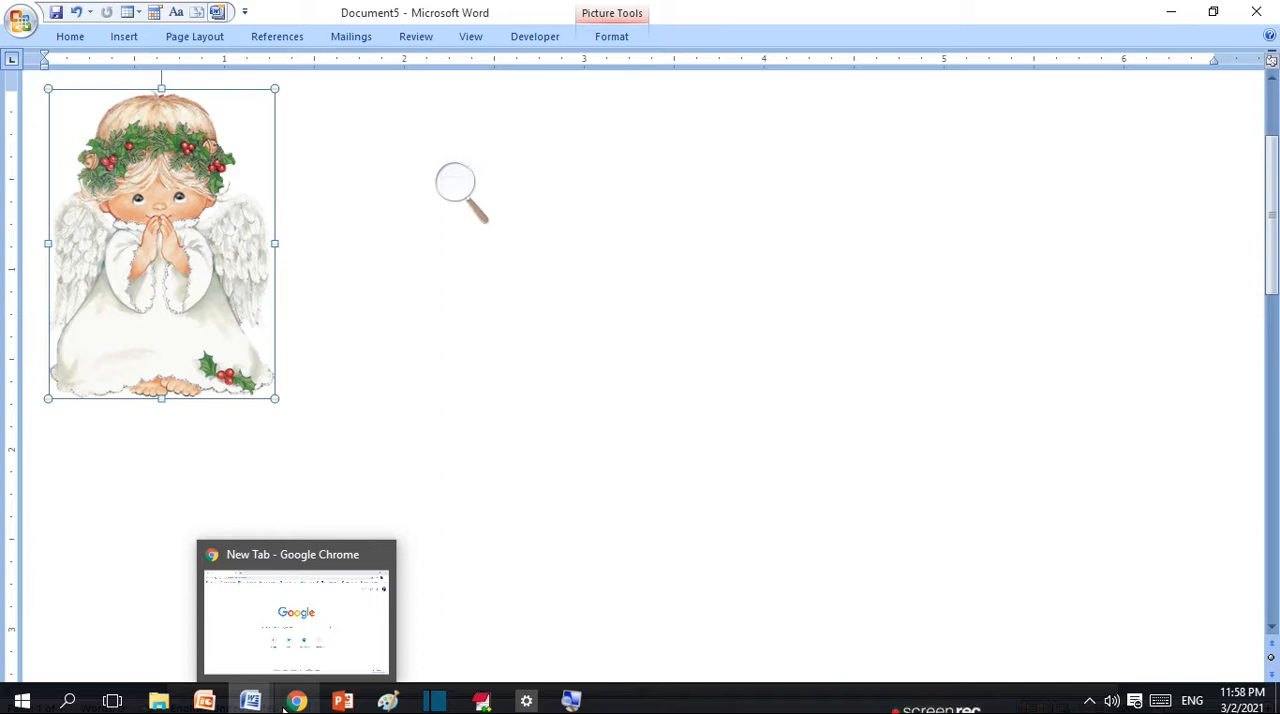
left_click(297, 700)
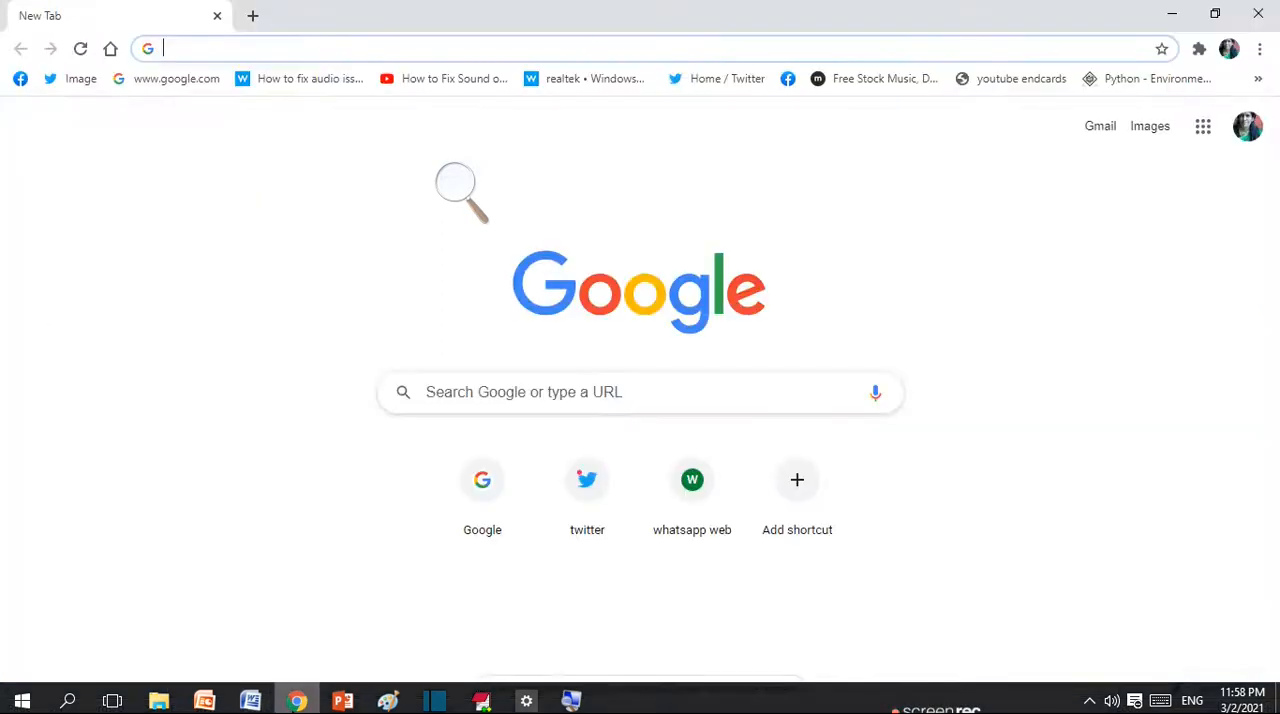
mouse_move(250, 700)
left_click(270, 660)
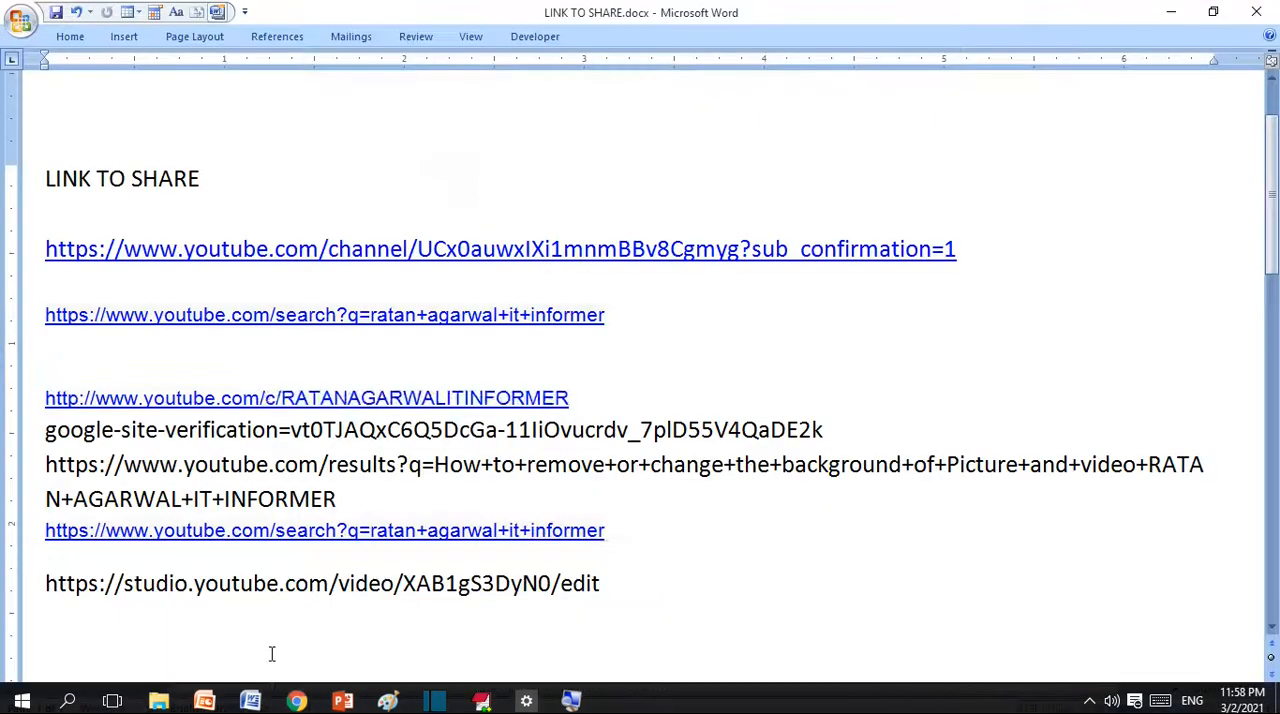
left_click(102, 424)
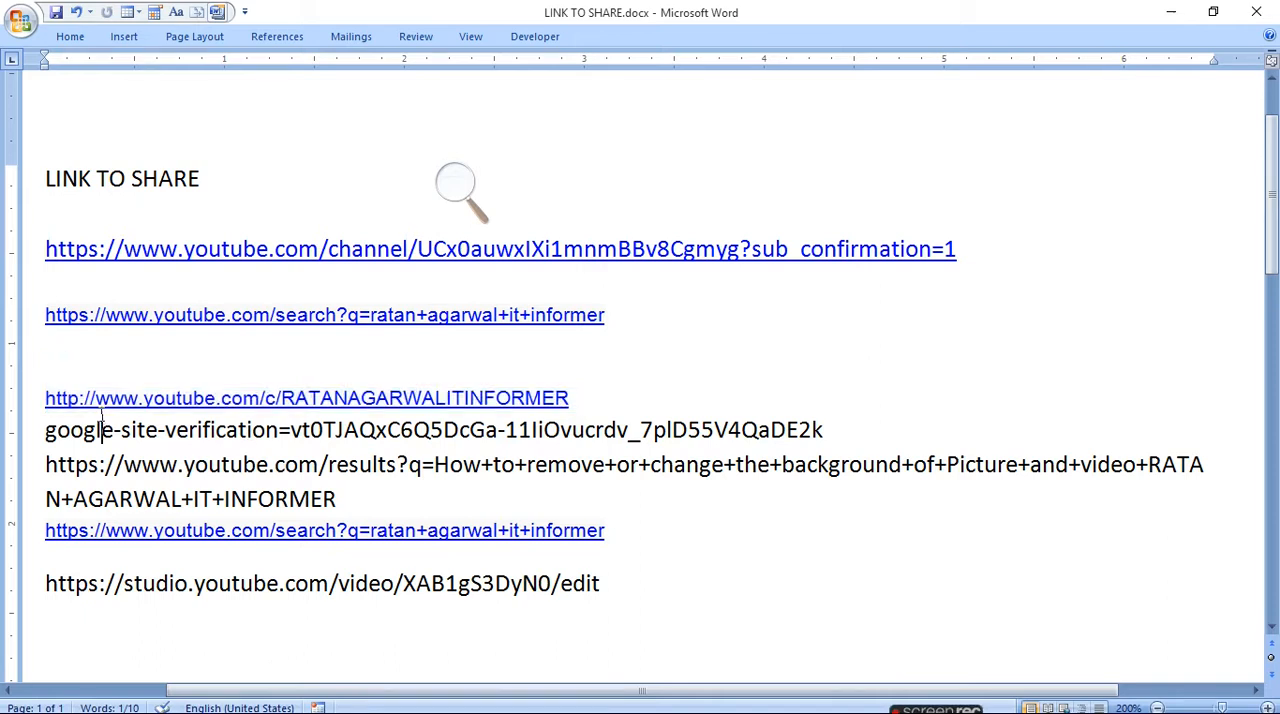
left_click_drag(51, 394, 218, 382)
key("ctrl+c")
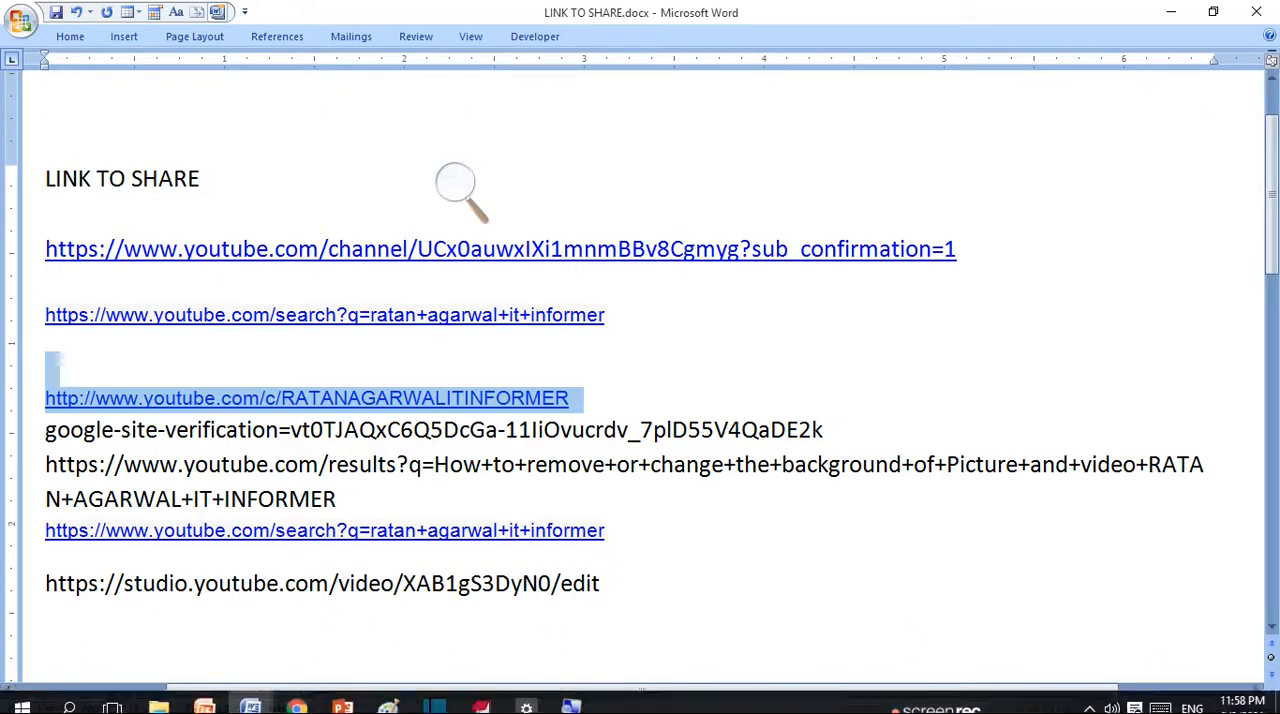
- Open the copied channel link in Chrome and check the channel page and the YouTube Studio page beside it
left_click(297, 700)
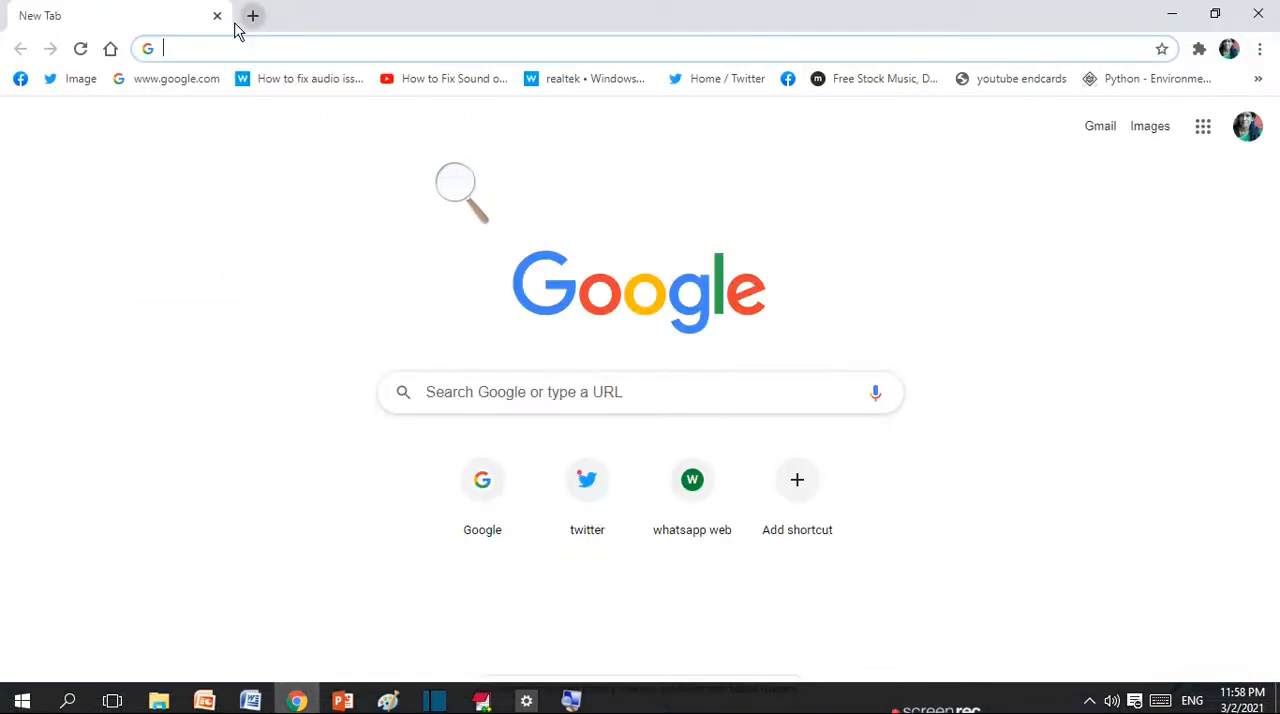
left_click(221, 50)
key("ctrl+v")
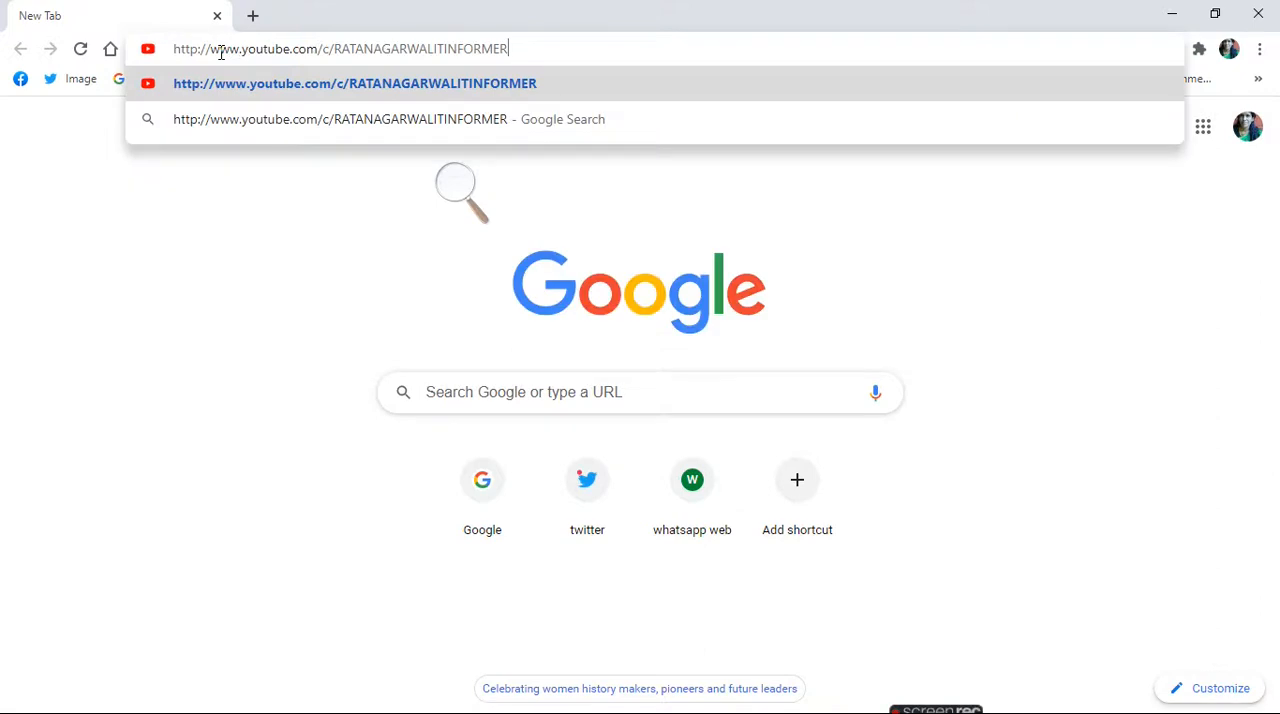
key("Return")
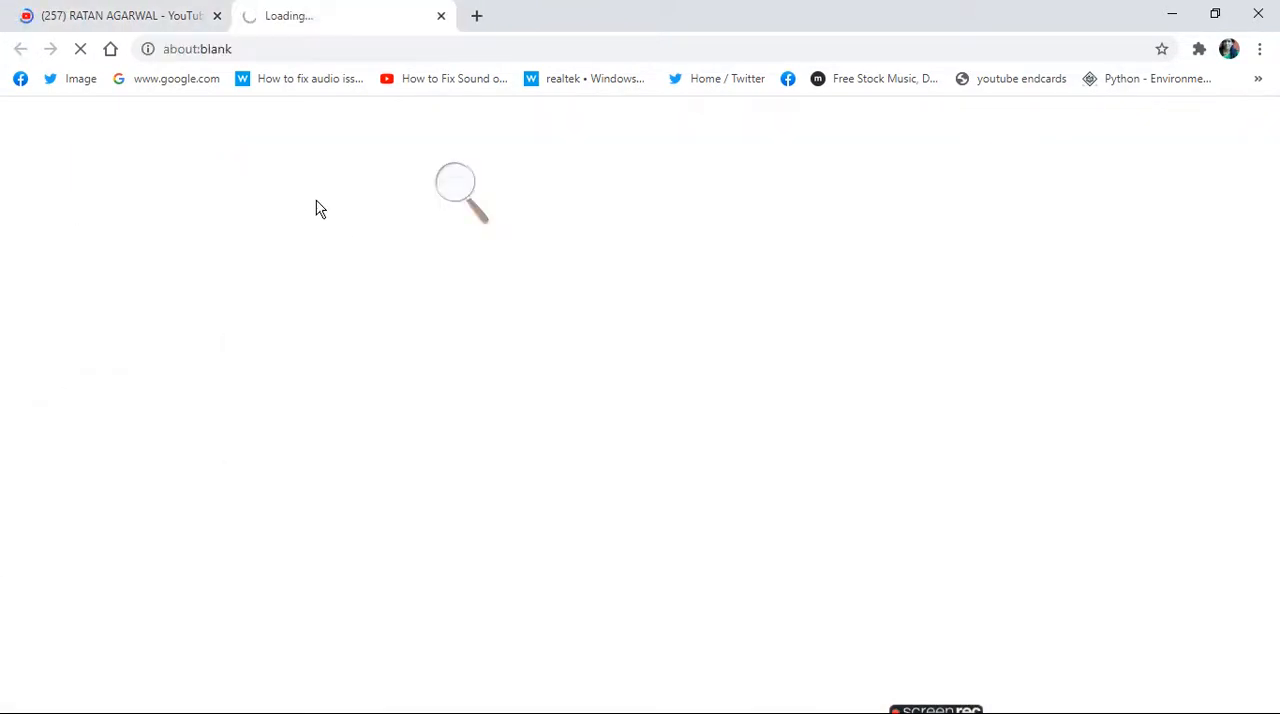
left_click(150, 16)
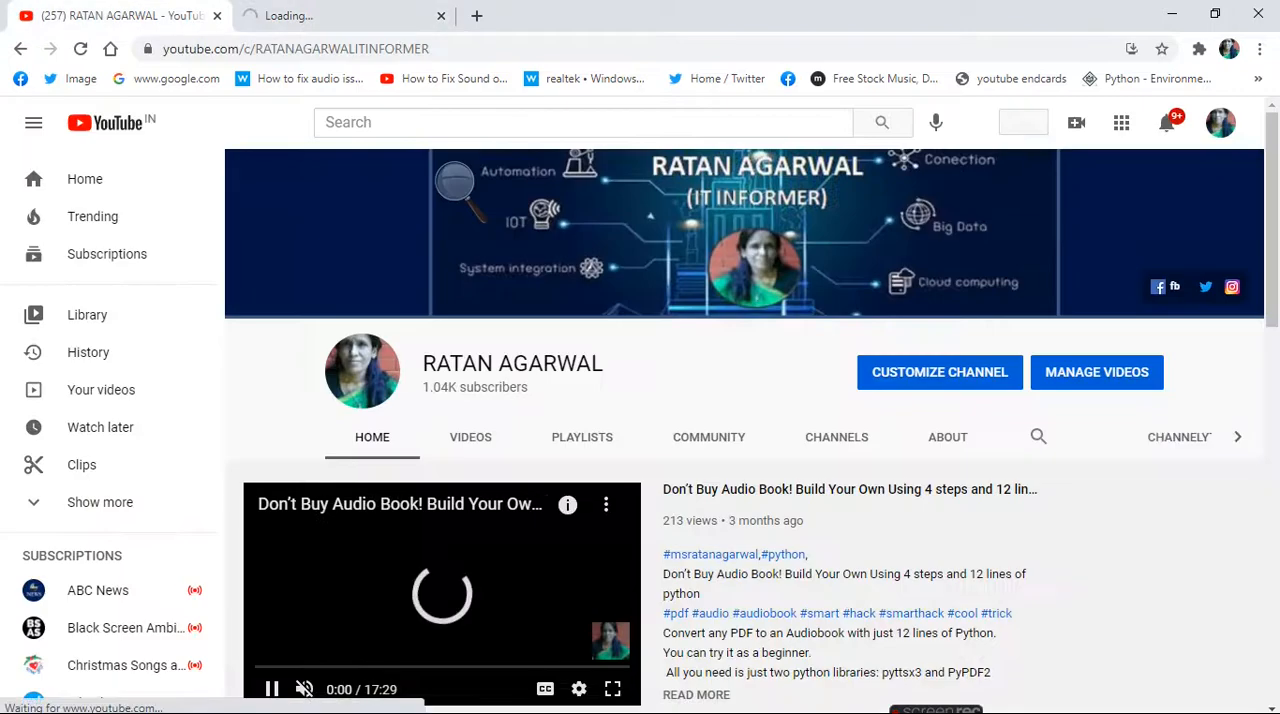
left_click(428, 13)
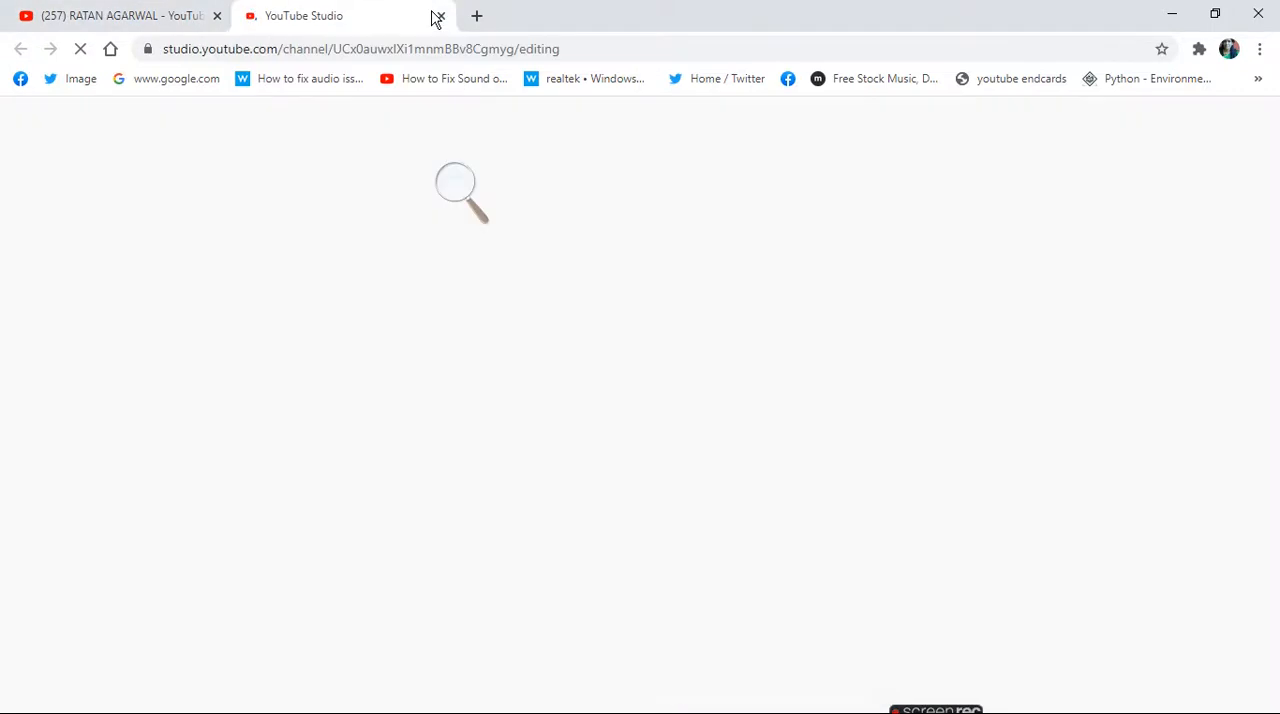
- Return to Word and close Document4 without saving its changes, going back to Document5
mouse_move(258, 705)
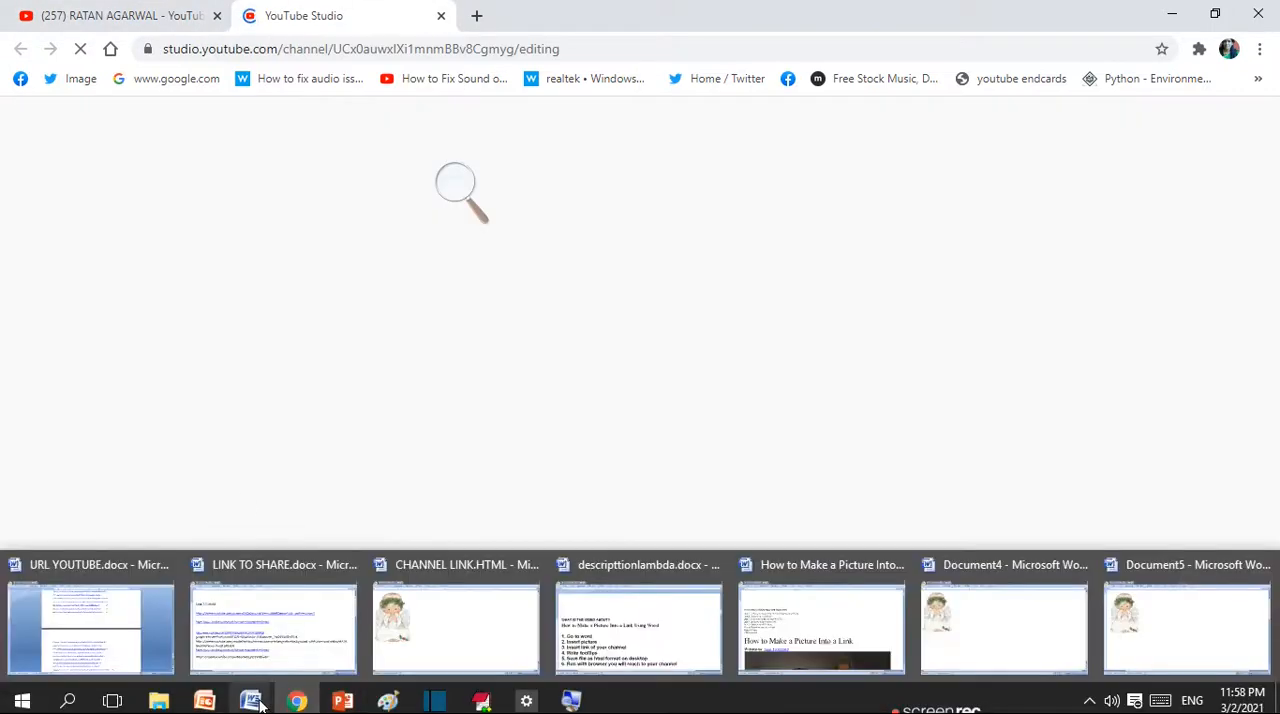
mouse_move(489, 650)
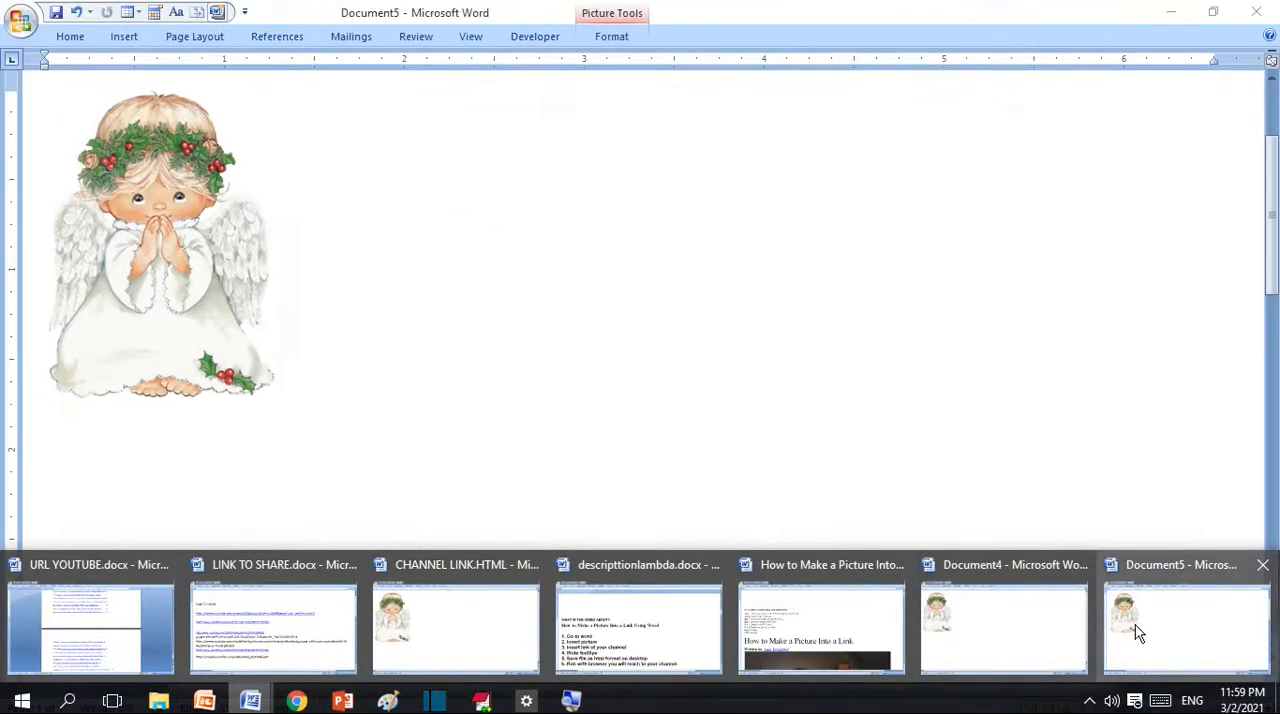
left_click(1133, 627)
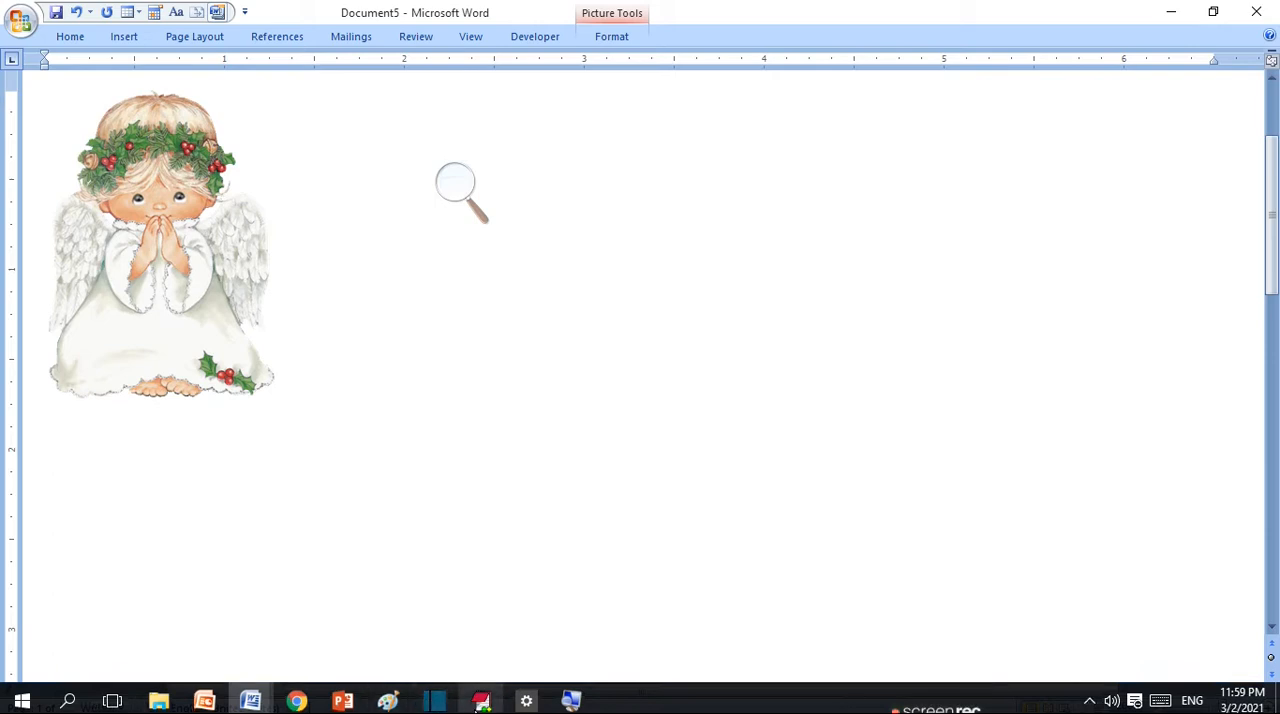
mouse_move(481, 700)
mouse_move(250, 700)
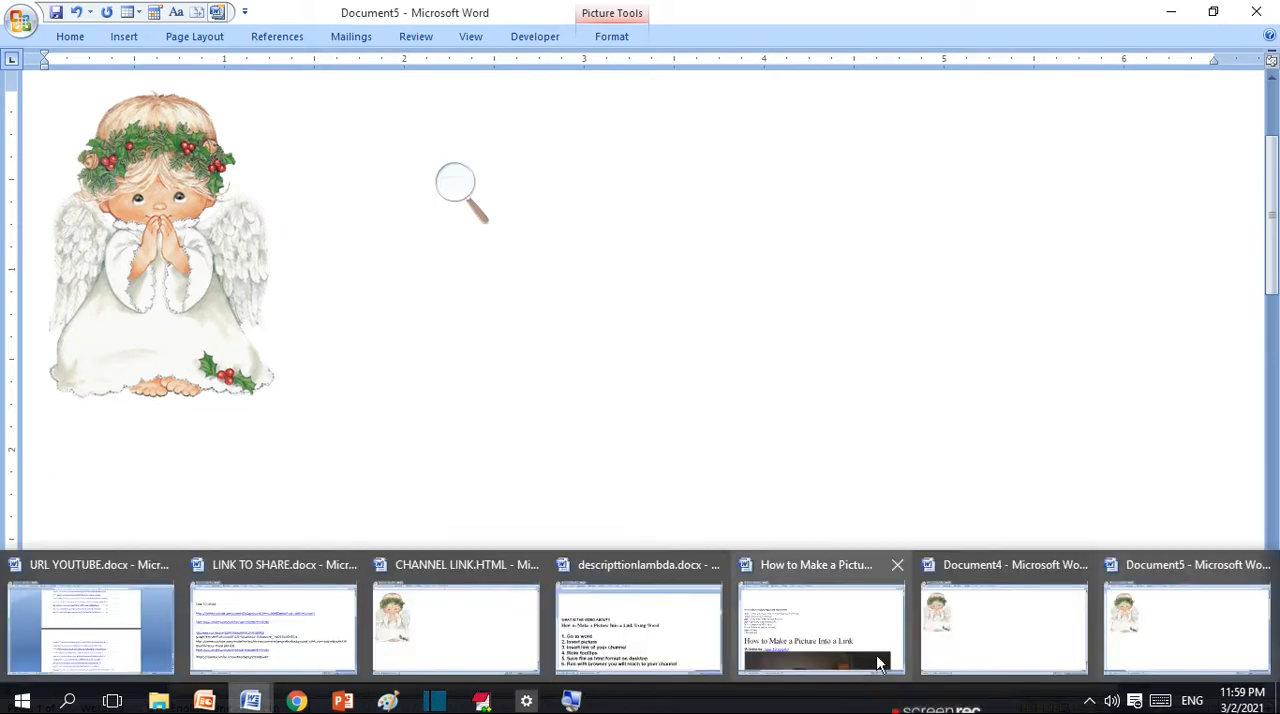
left_click(960, 638)
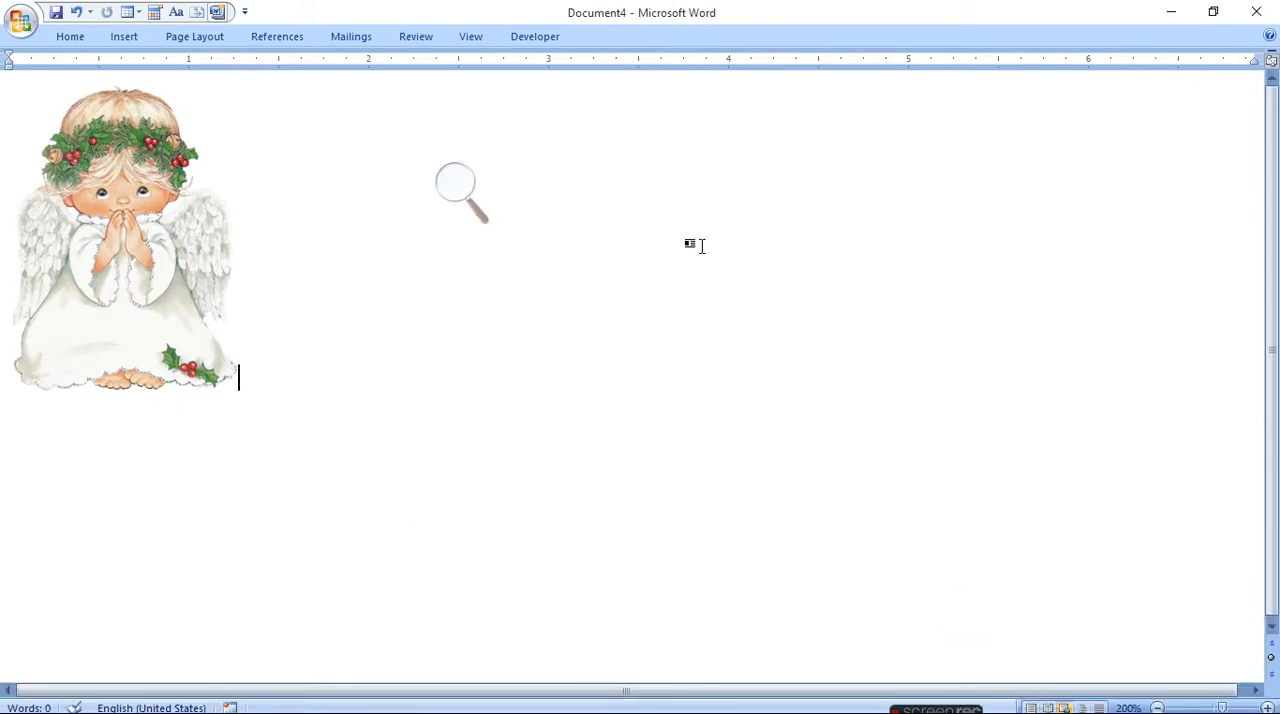
left_click(1256, 12)
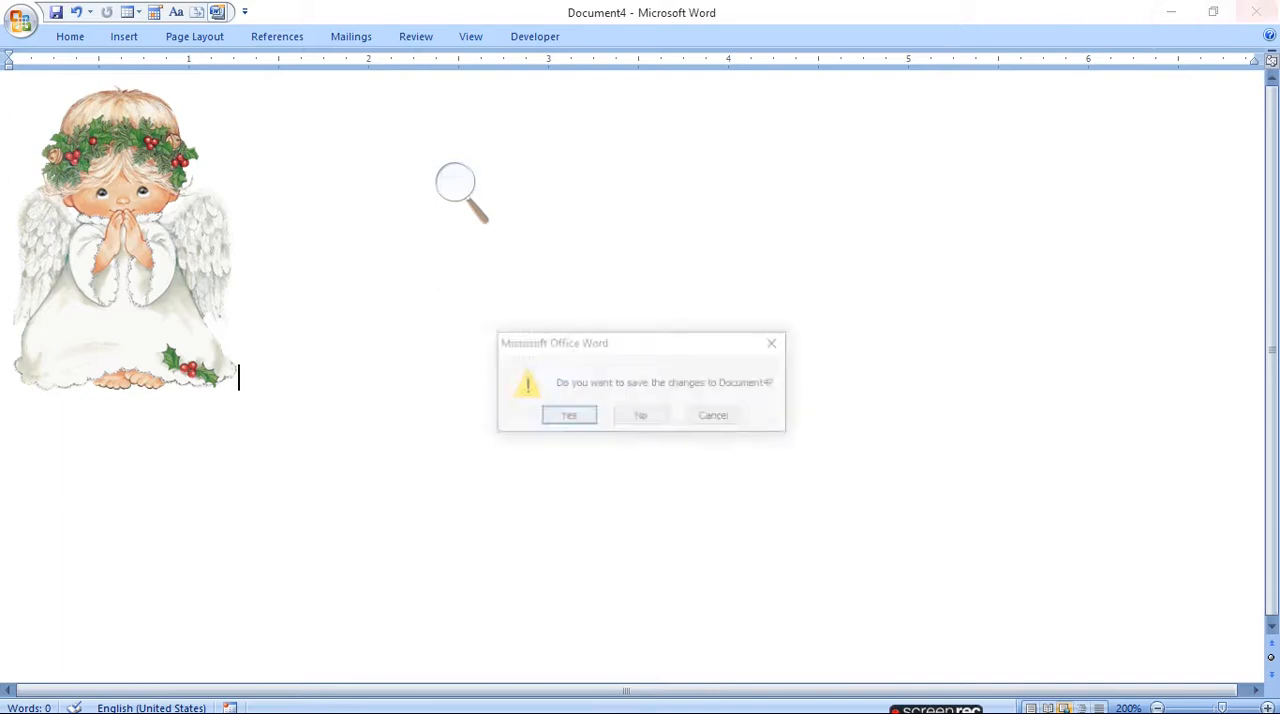
left_click(645, 418)
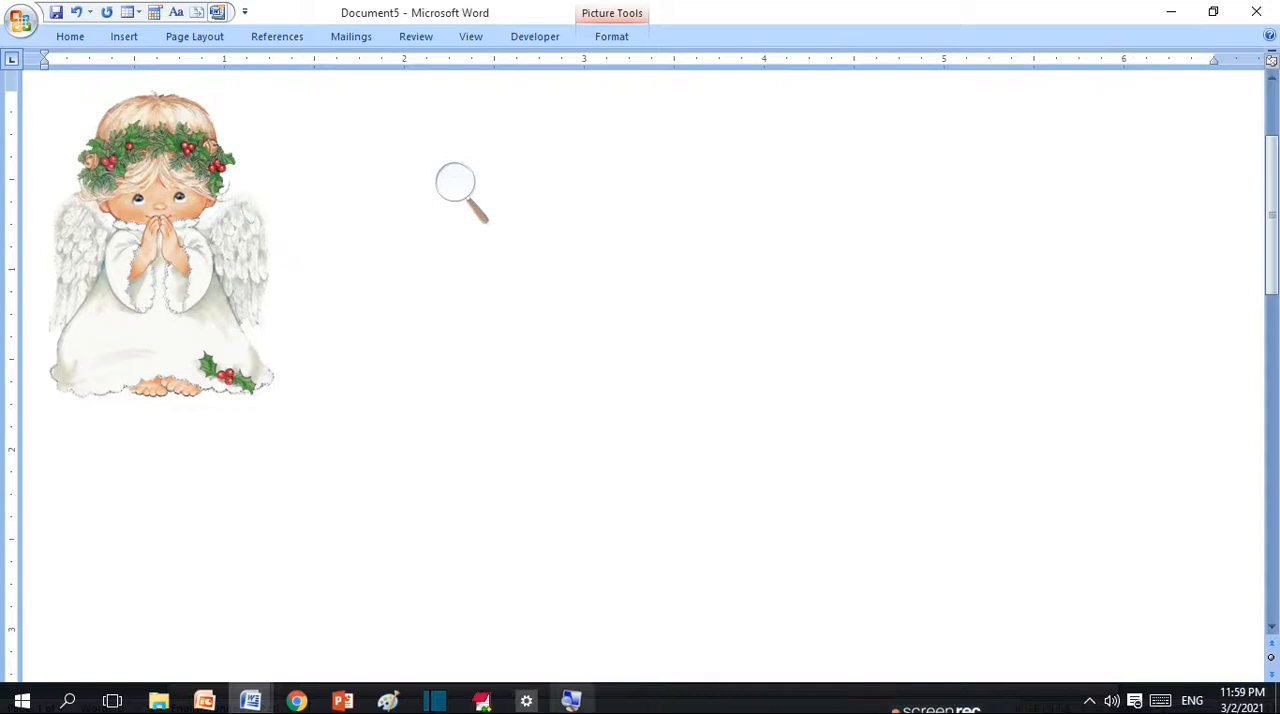
- Magnify the screen to 200% with Magnifier and open the Insert Hyperlink dialog for the angel picture
left_click(586, 708)
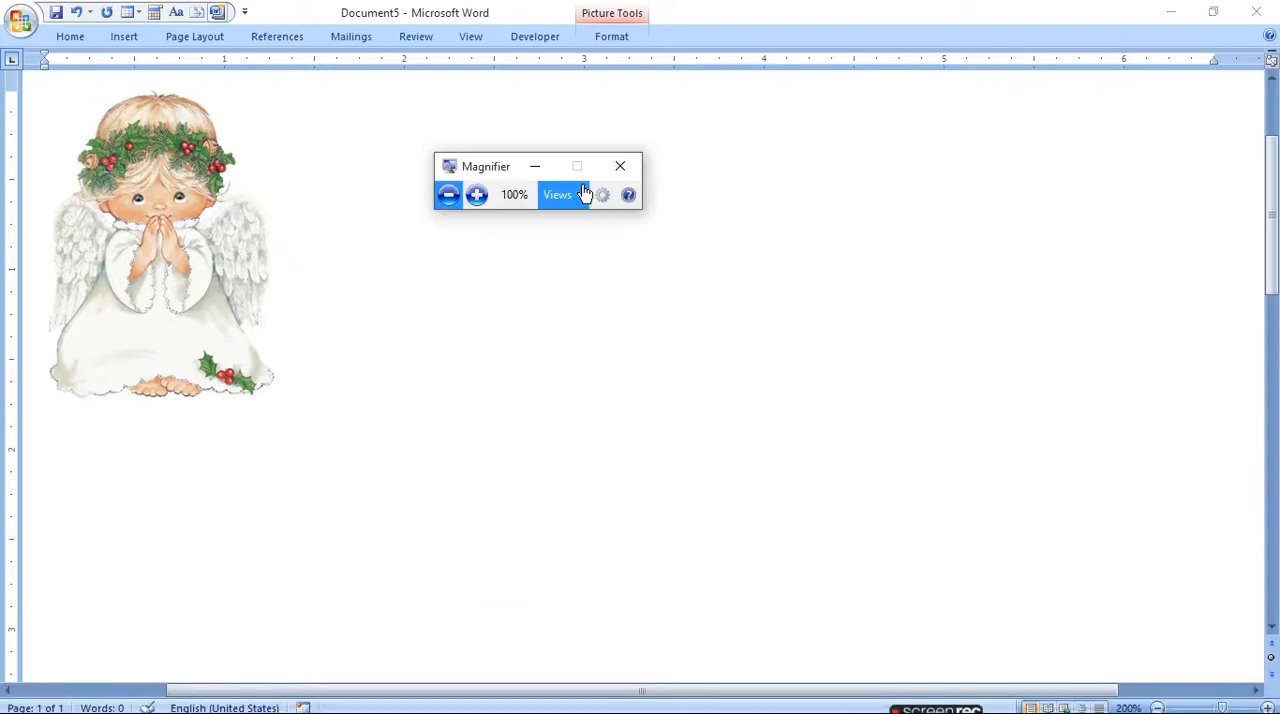
left_click(537, 170)
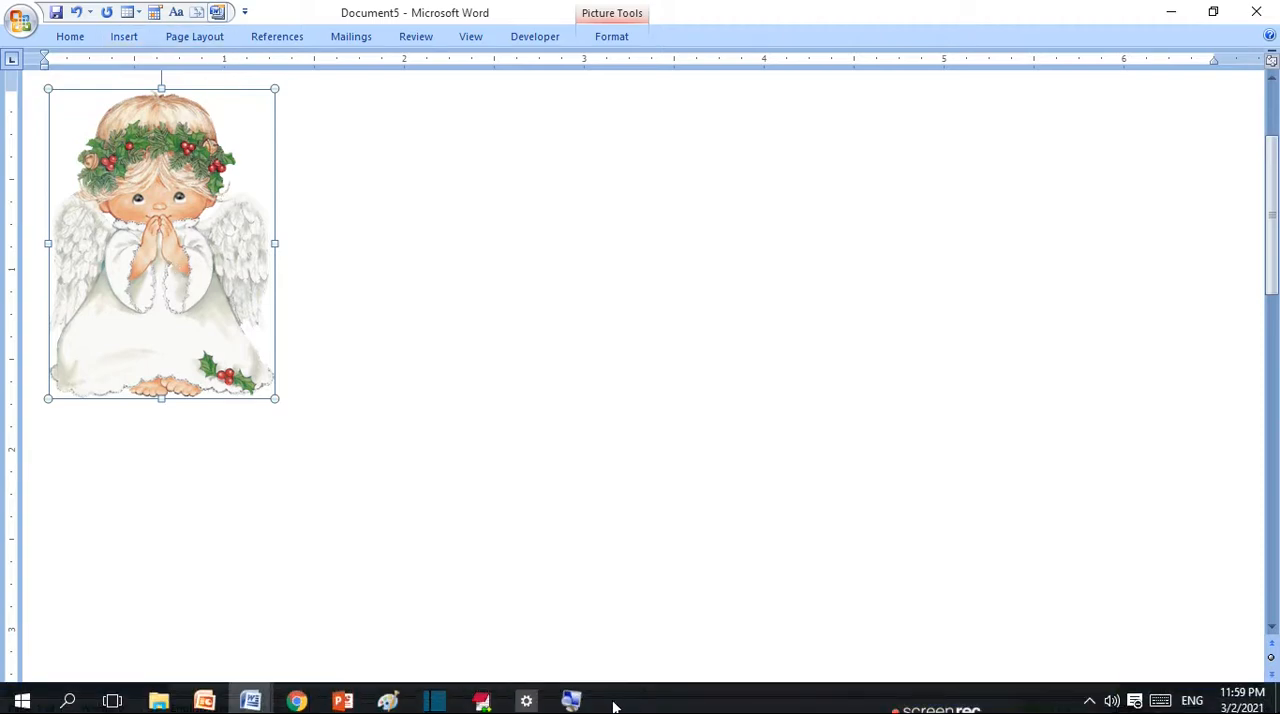
left_click(571, 700)
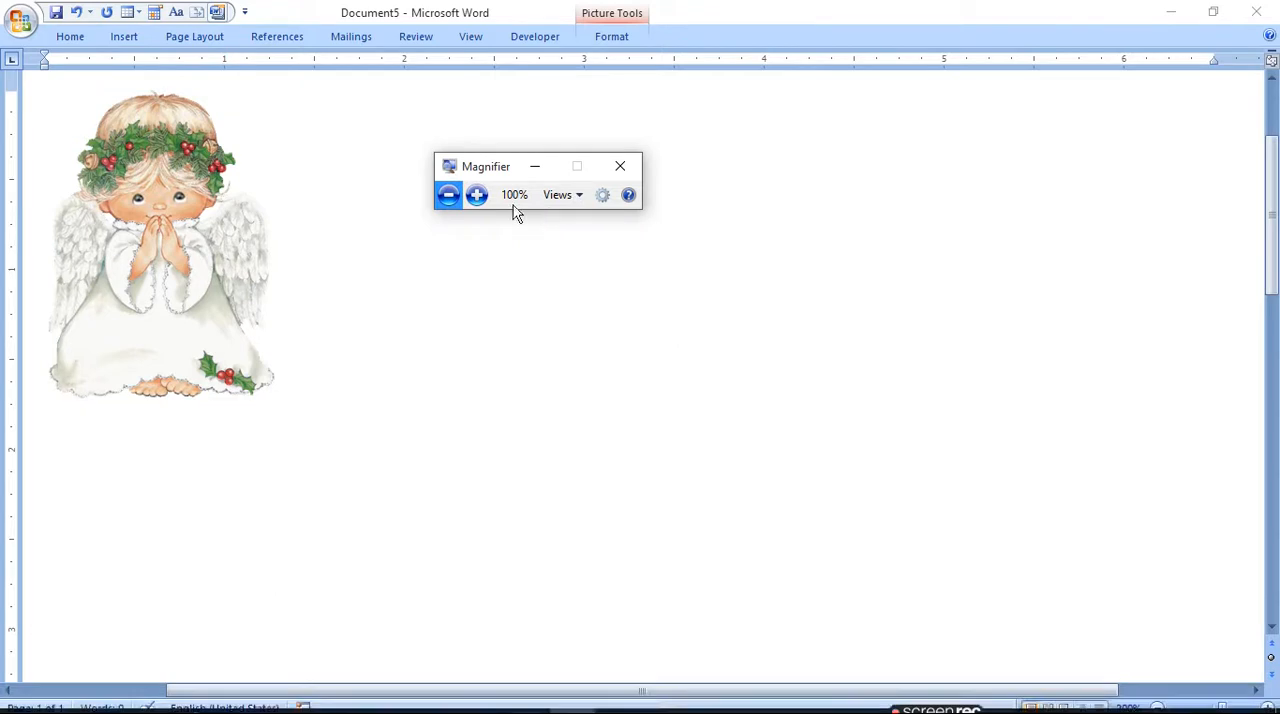
left_click(476, 195)
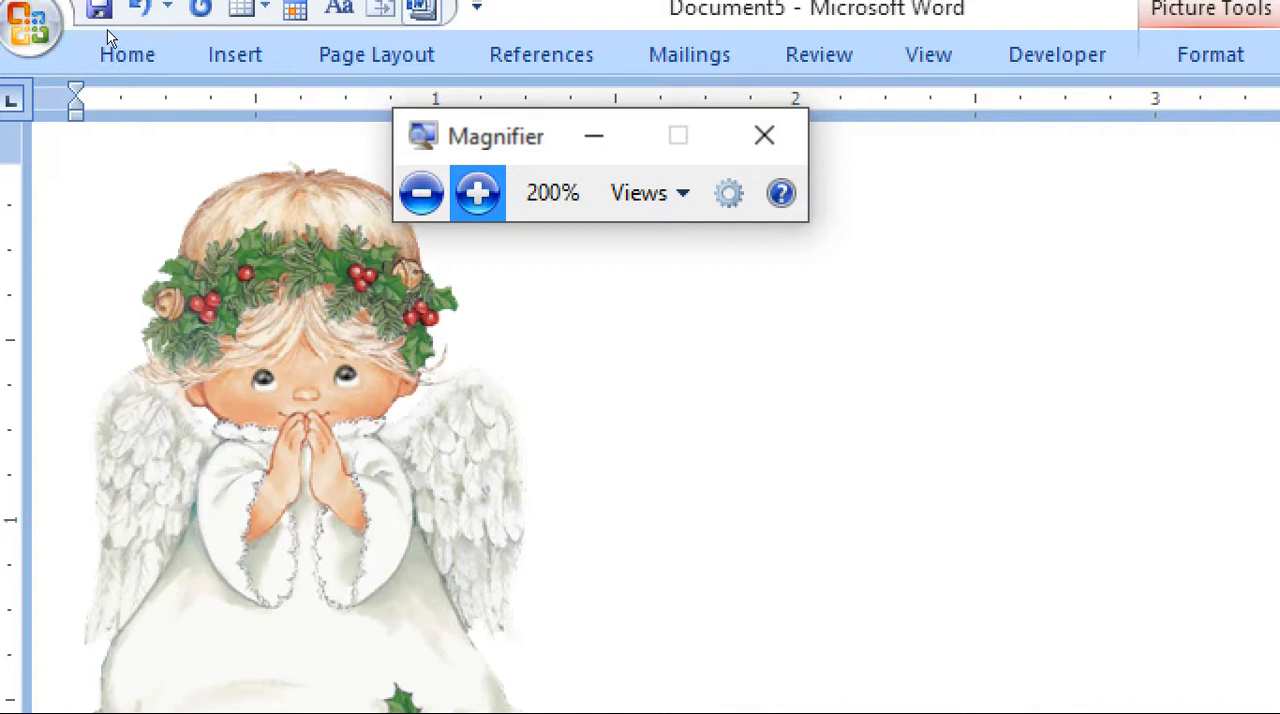
left_click(218, 60)
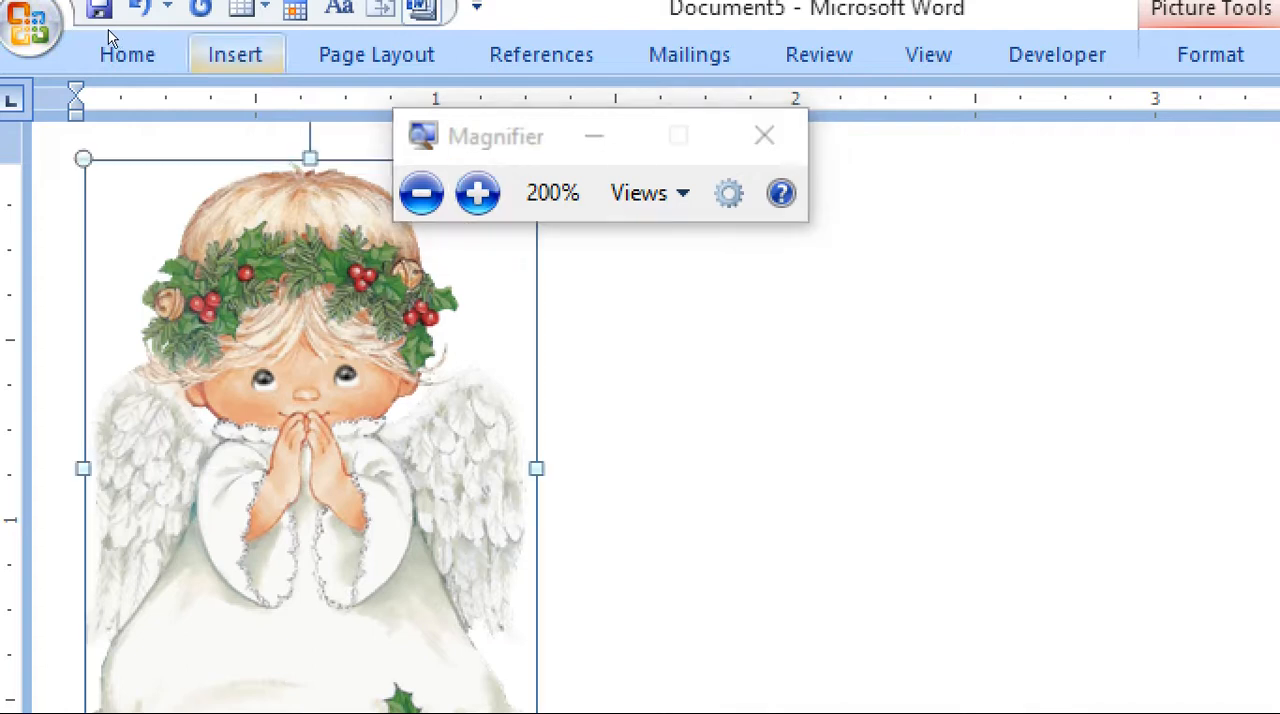
left_click(224, 60)
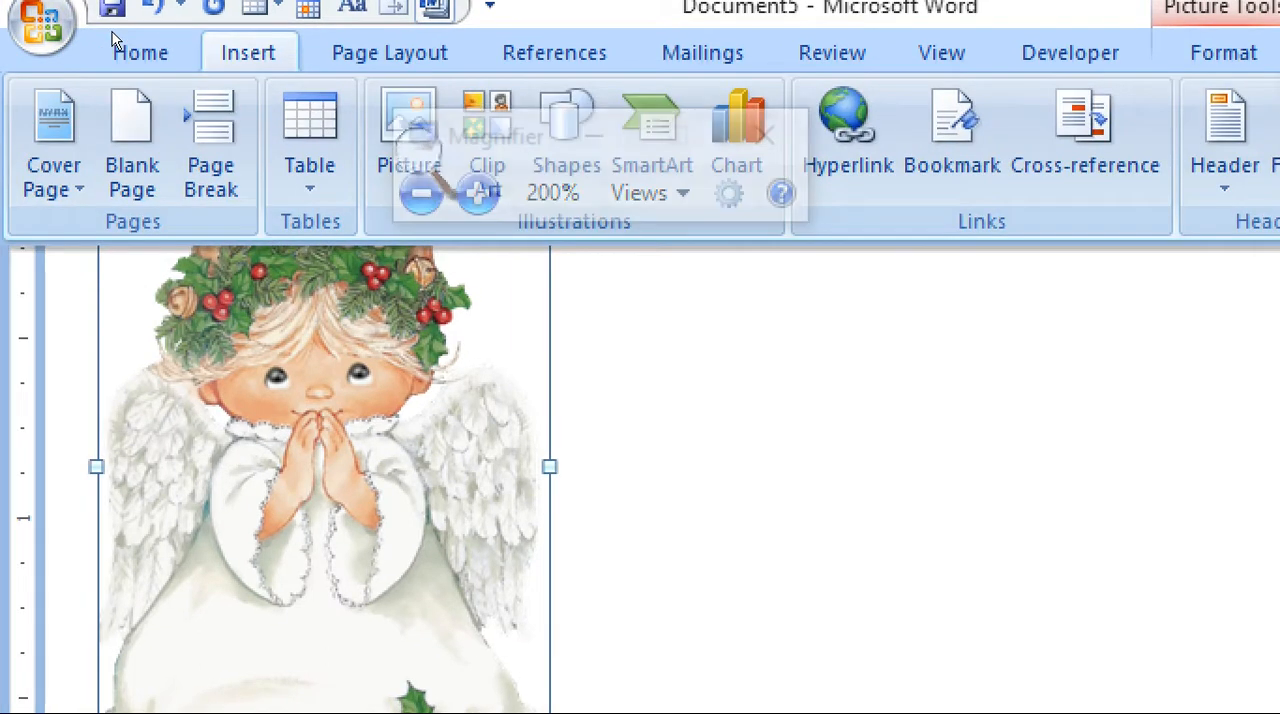
key("ctrl+k")
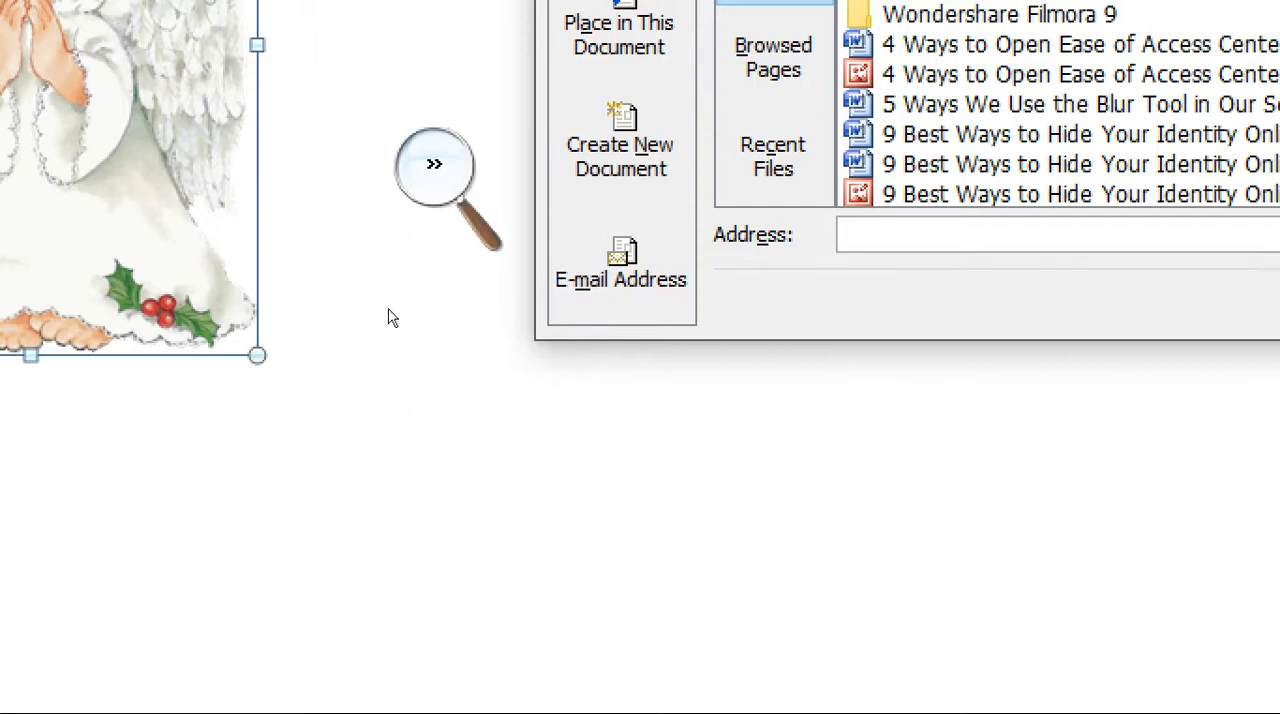
- Reset Magnifier to 100%, minimize it, and place the cursor in the hyperlink's Address field
left_click(434, 166)
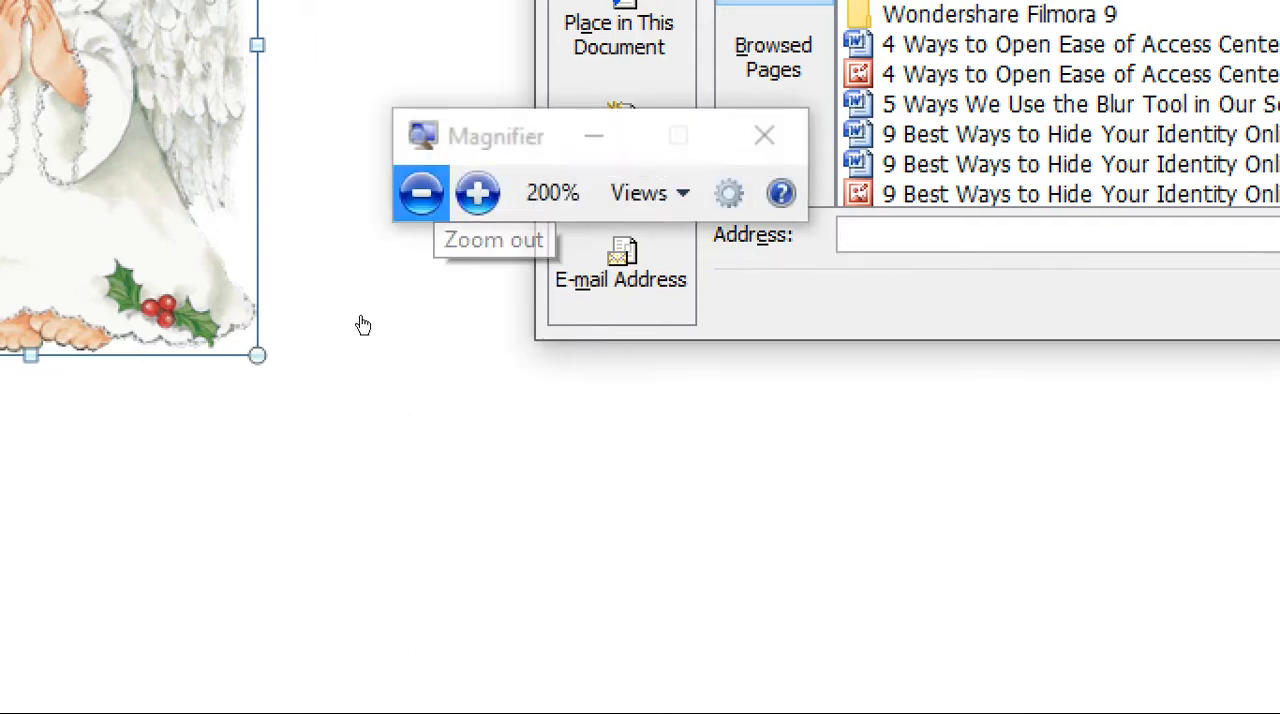
left_click(421, 193)
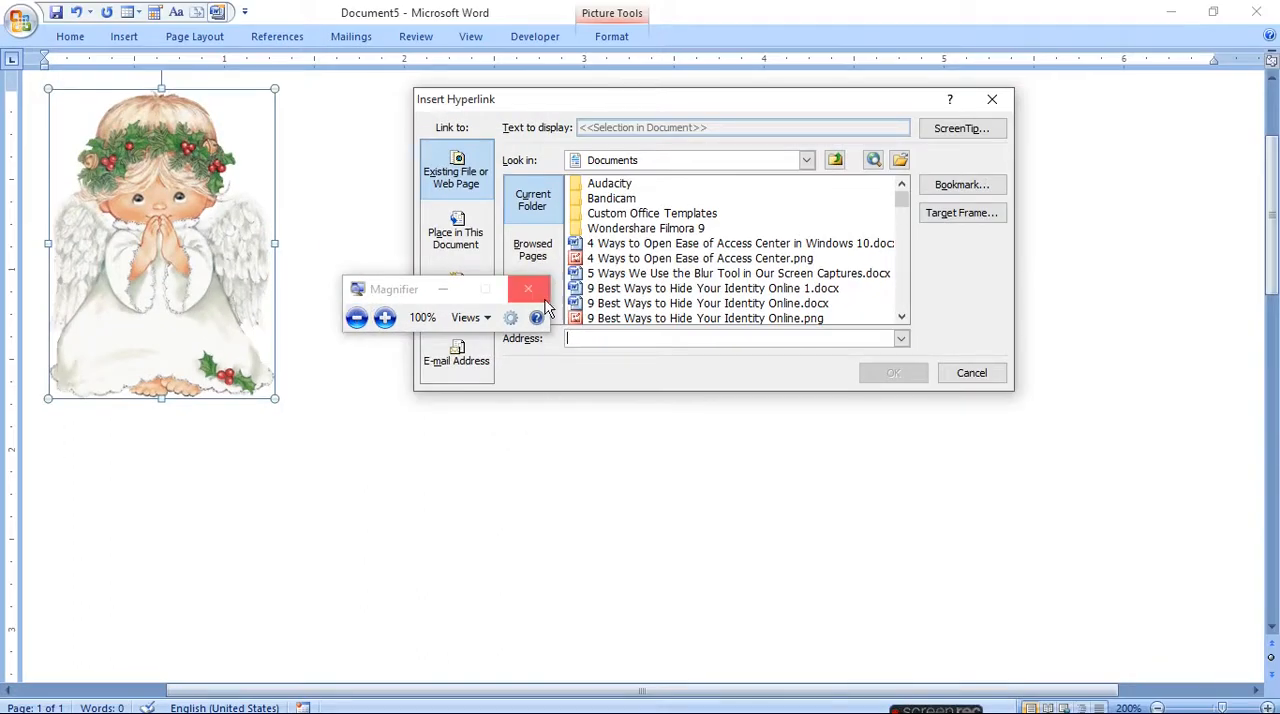
left_click(443, 289)
left_click(590, 343)
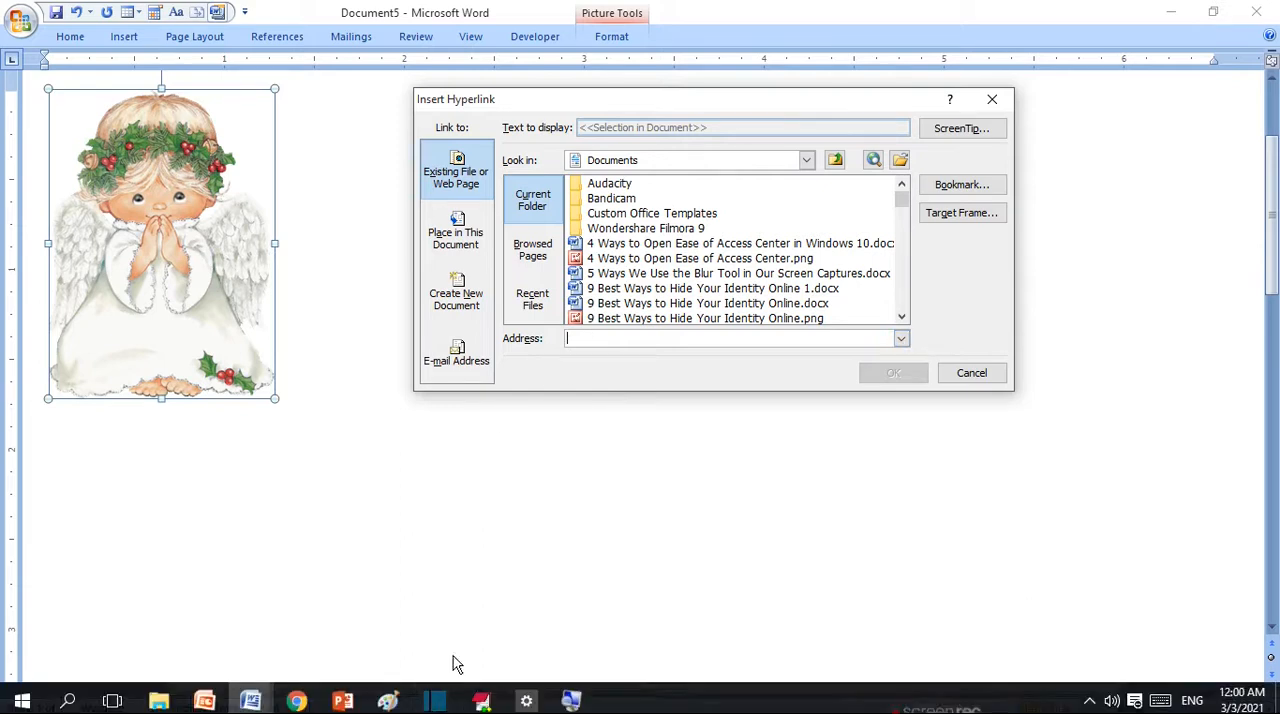
- Copy the full web address of the channel page in Chrome and return to the Insert Hyperlink dialog in Document5
mouse_move(296, 700)
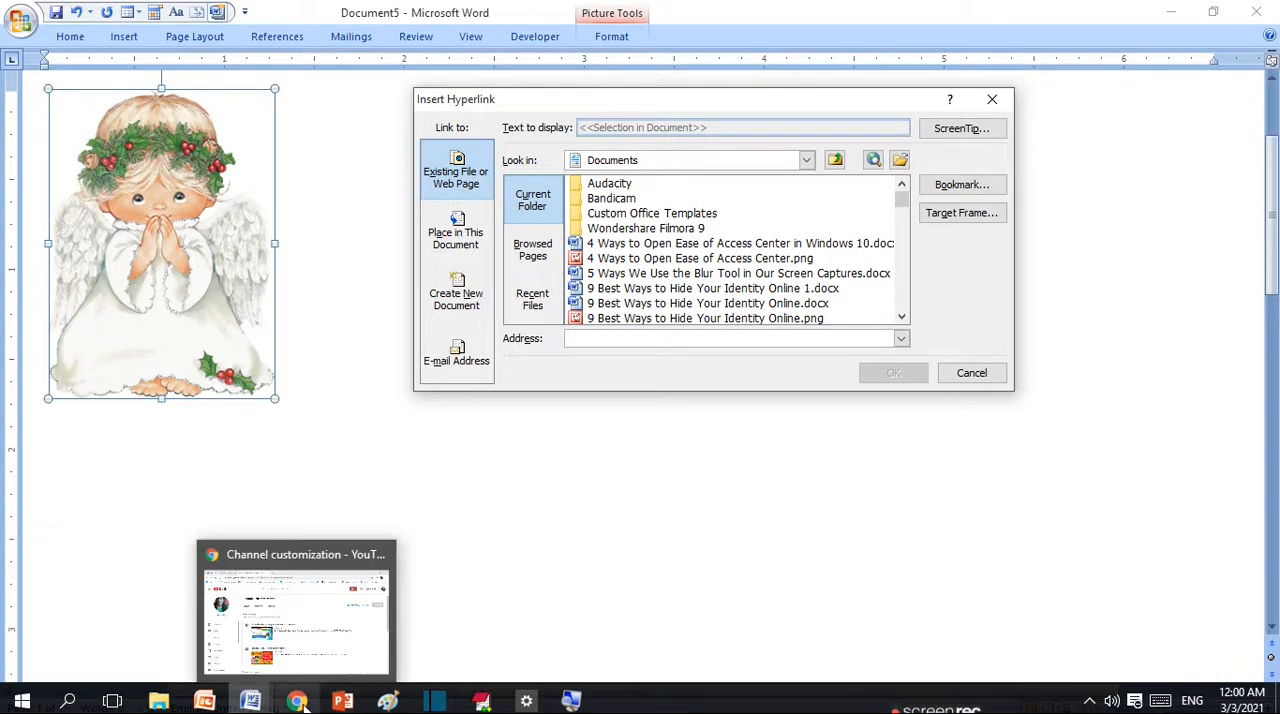
left_click(306, 665)
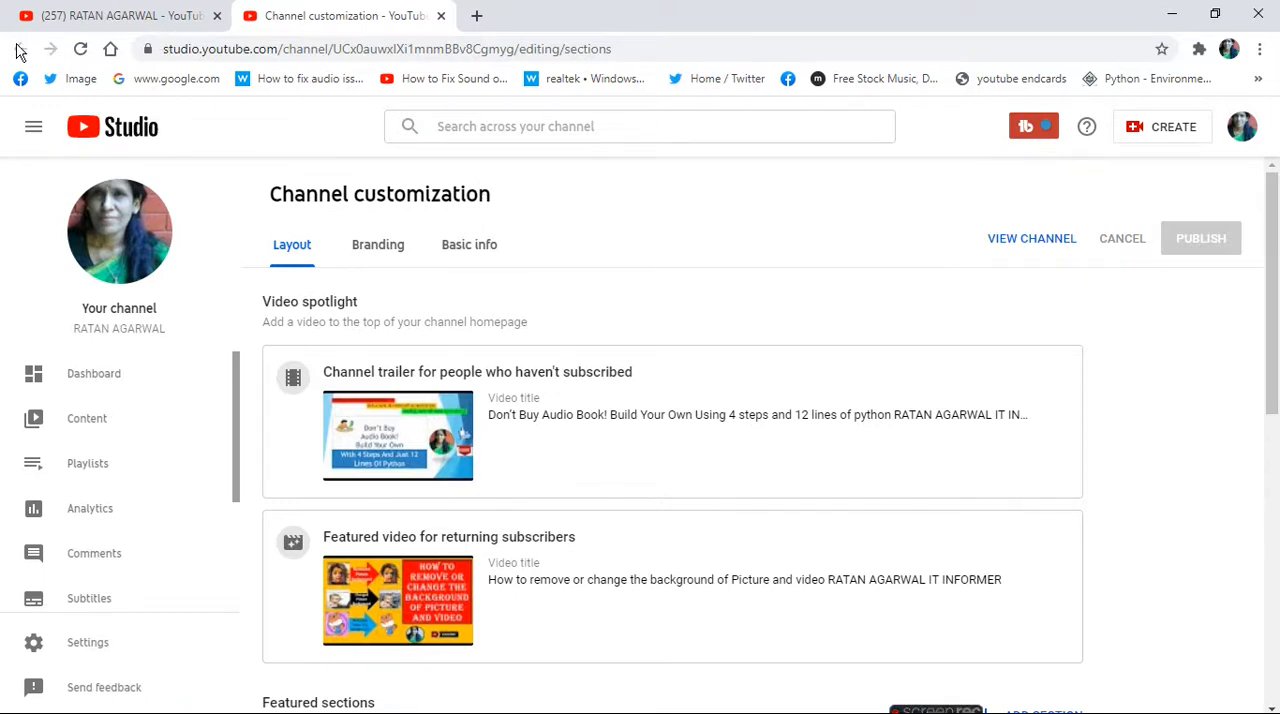
left_click(25, 20)
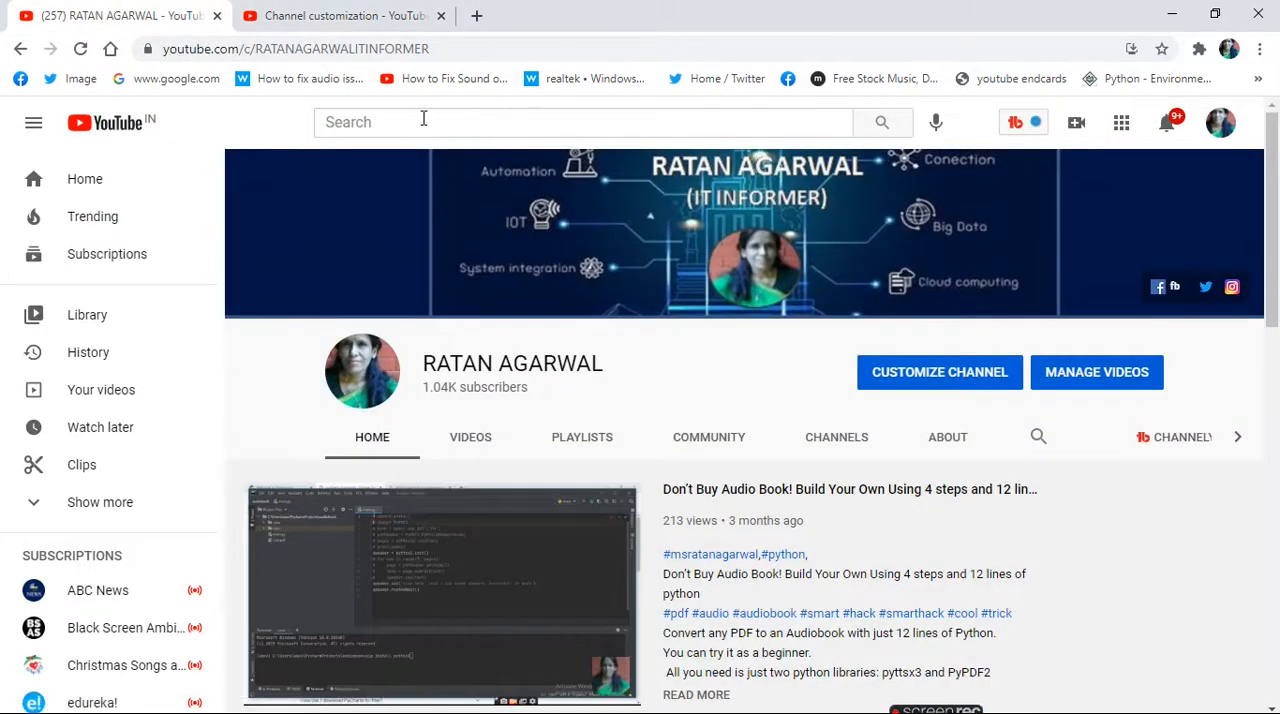
left_click(491, 40)
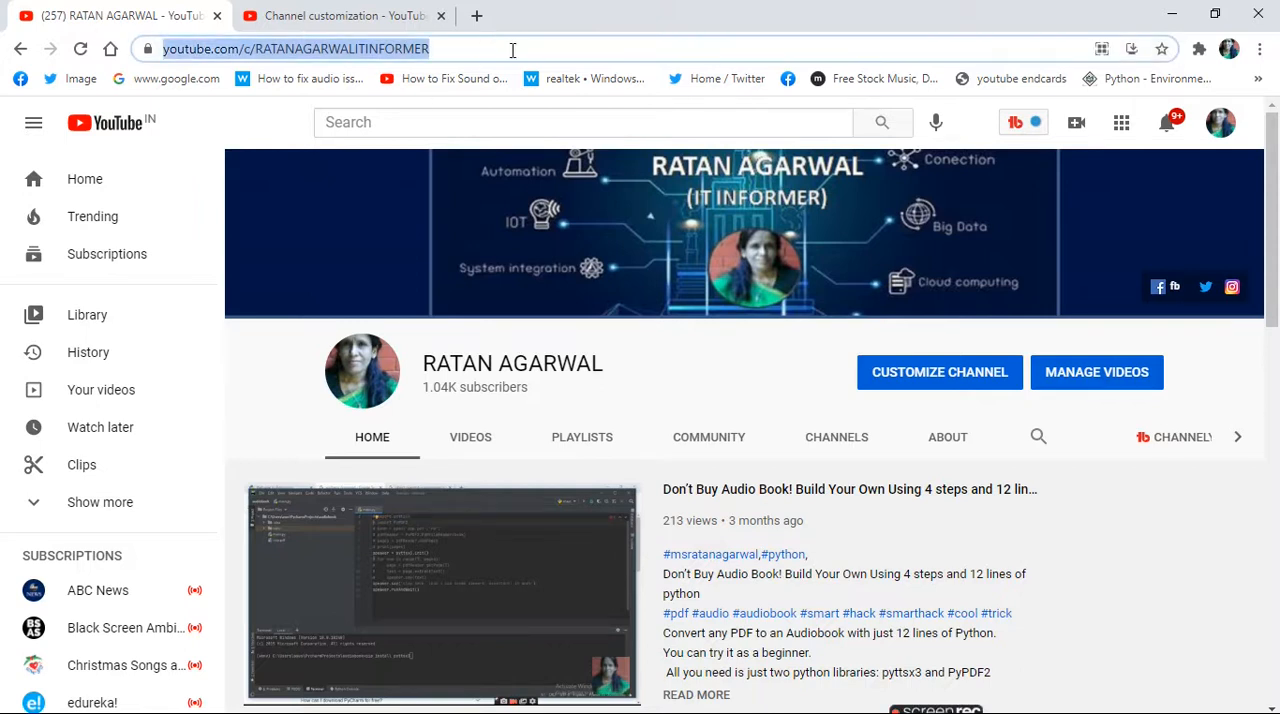
left_click(507, 50)
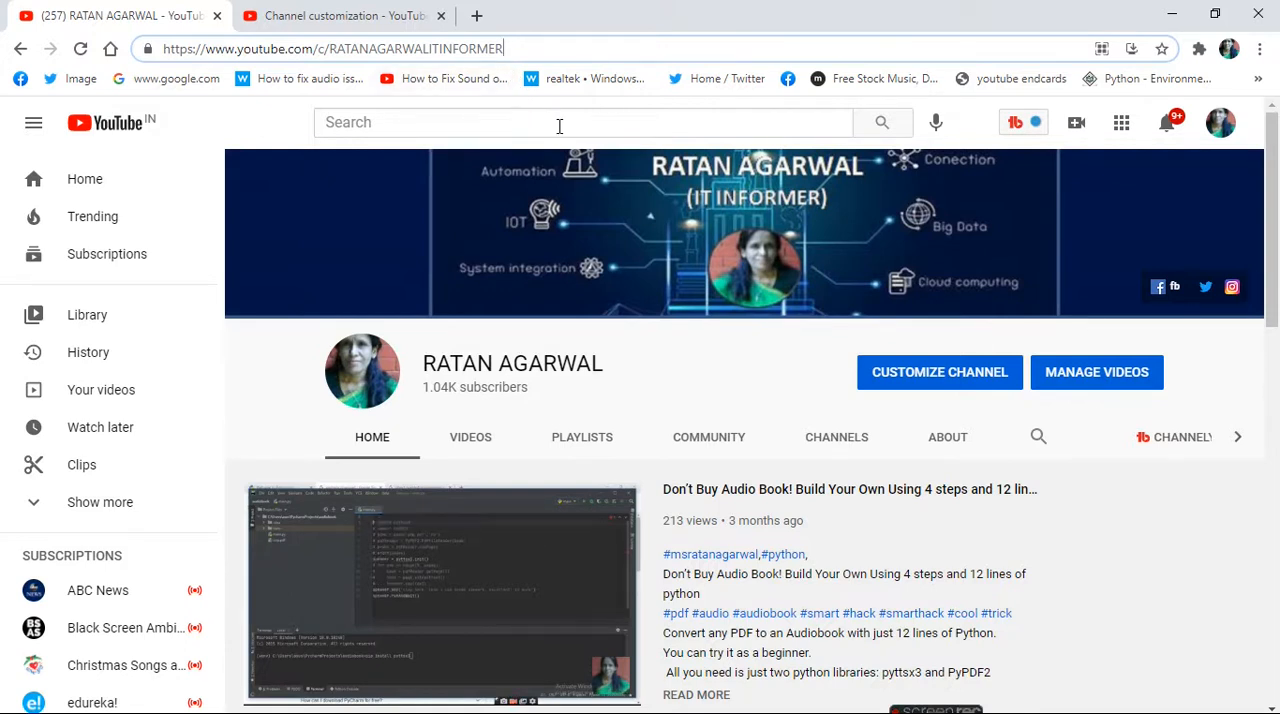
key("ctrl+a")
key("ctrl+c")
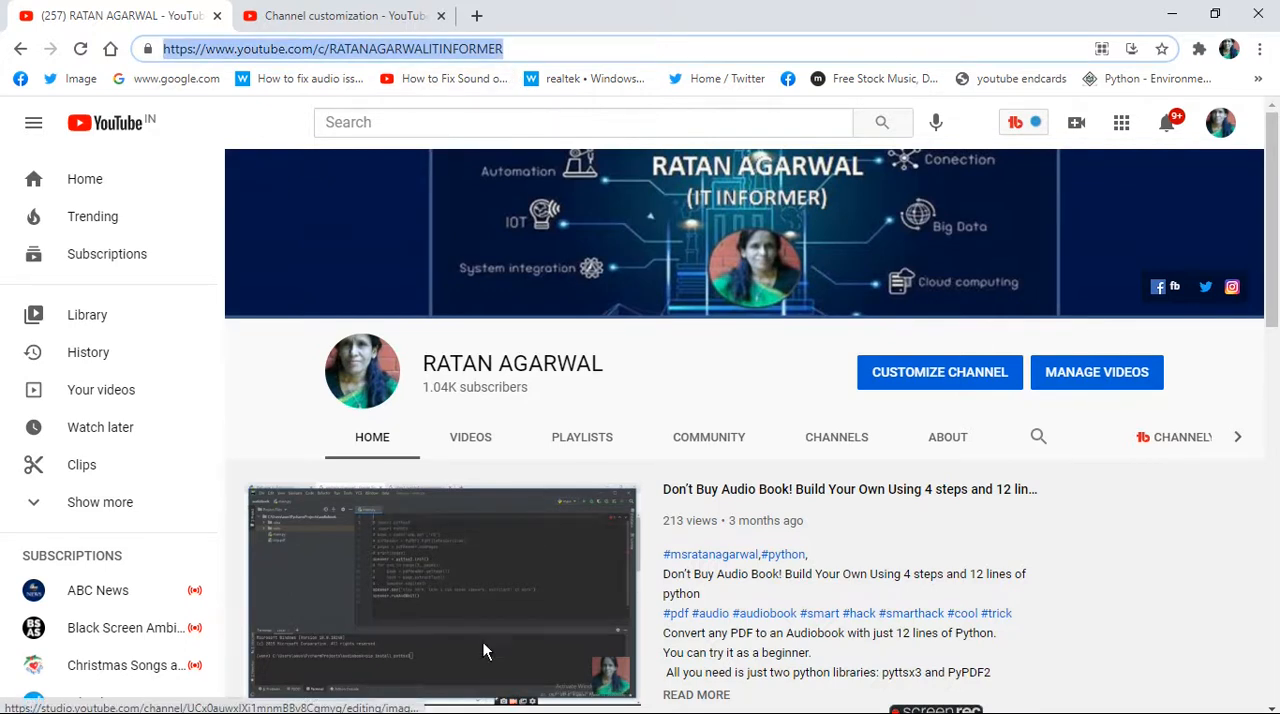
mouse_move(250, 700)
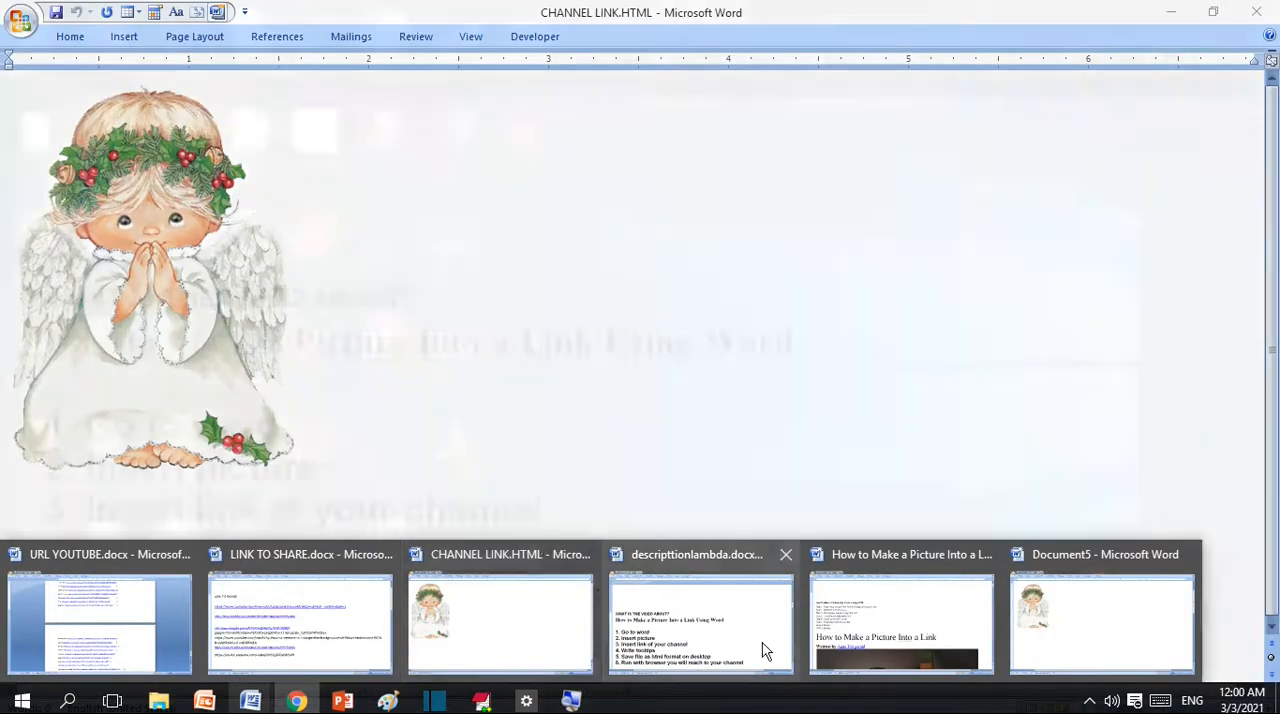
left_click(1086, 634)
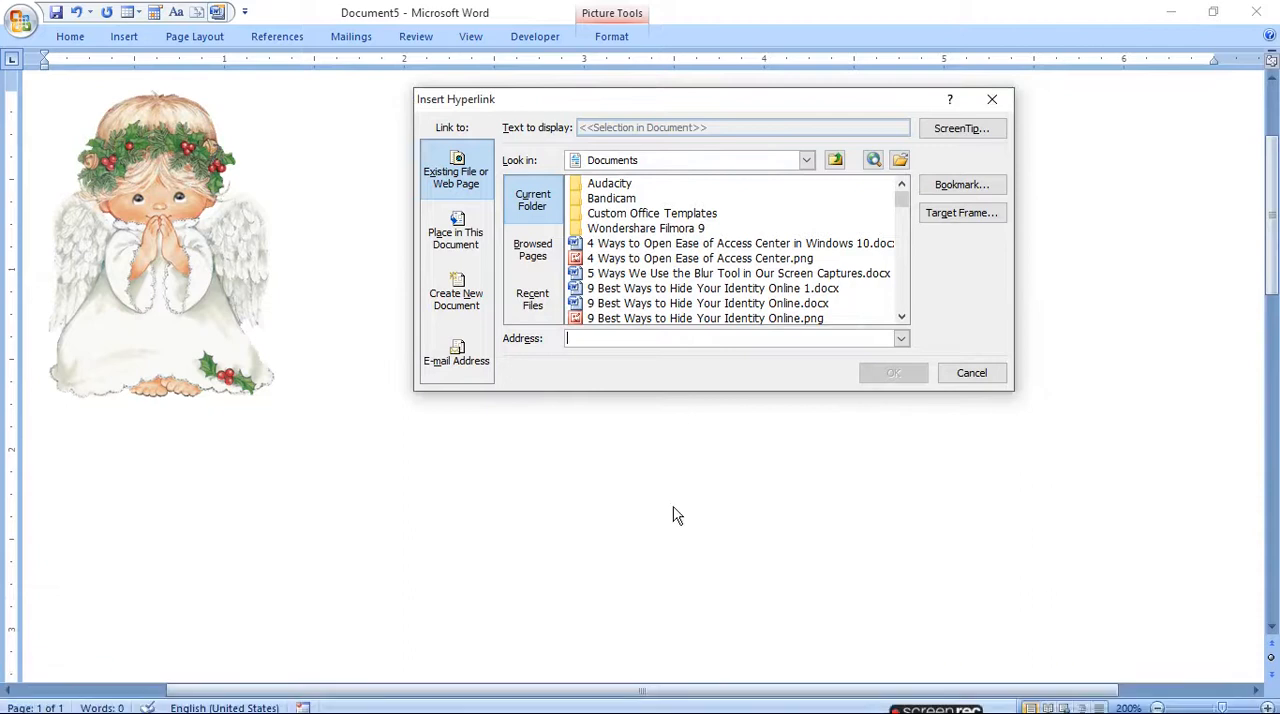
- Link the angel picture to the copied channel address, with a ScreenTip beginning "visit my channel and subscribe if you"
key("ctrl+v")
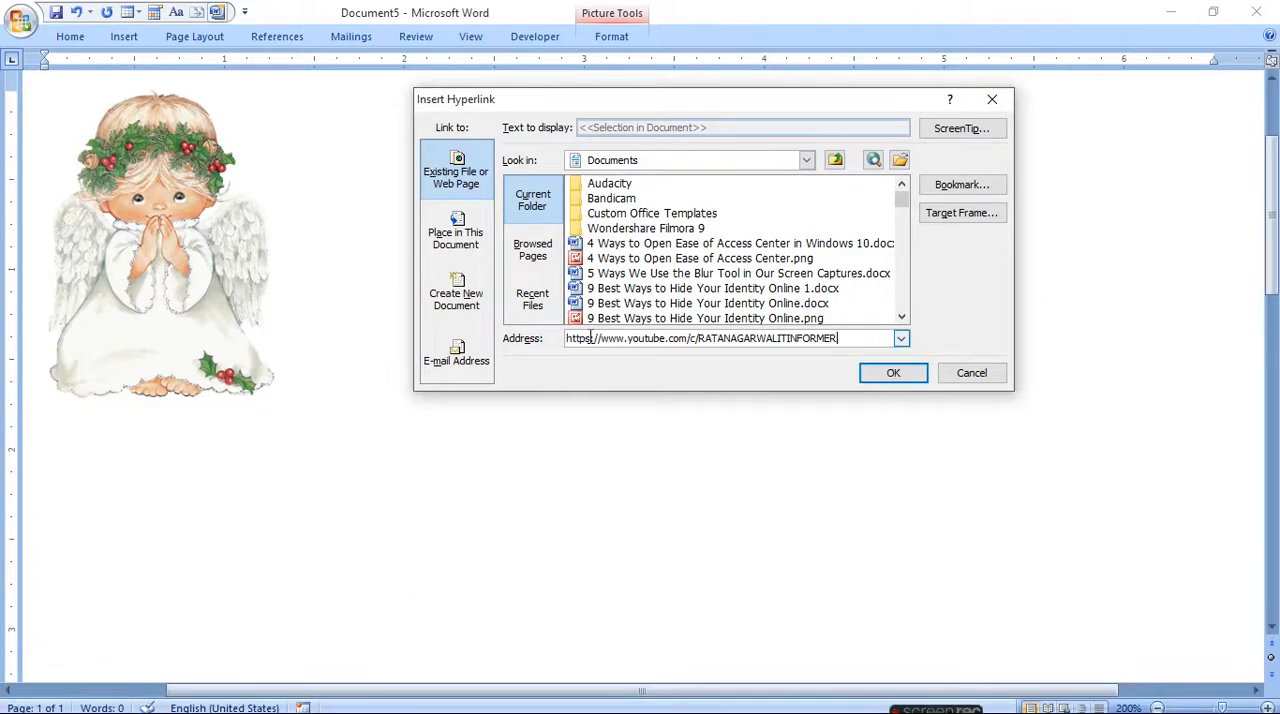
left_click(970, 127)
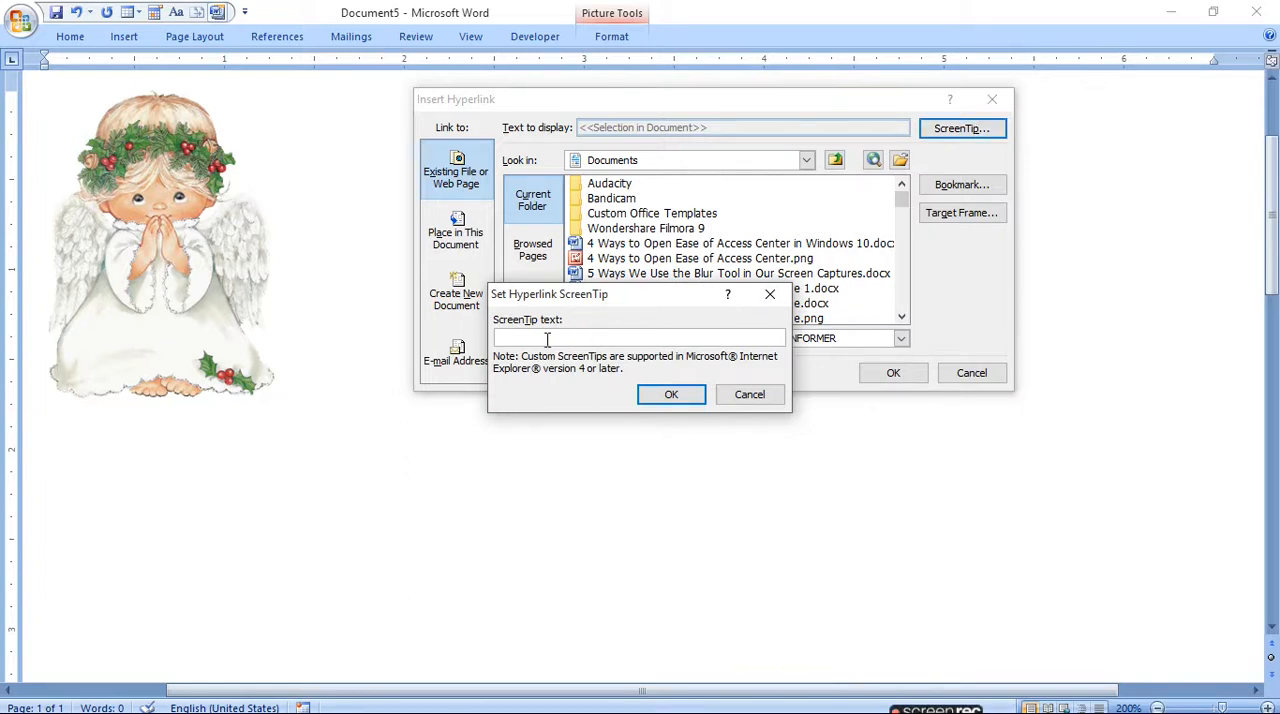
type("visit my channel and subscr")
type("ibe if ")
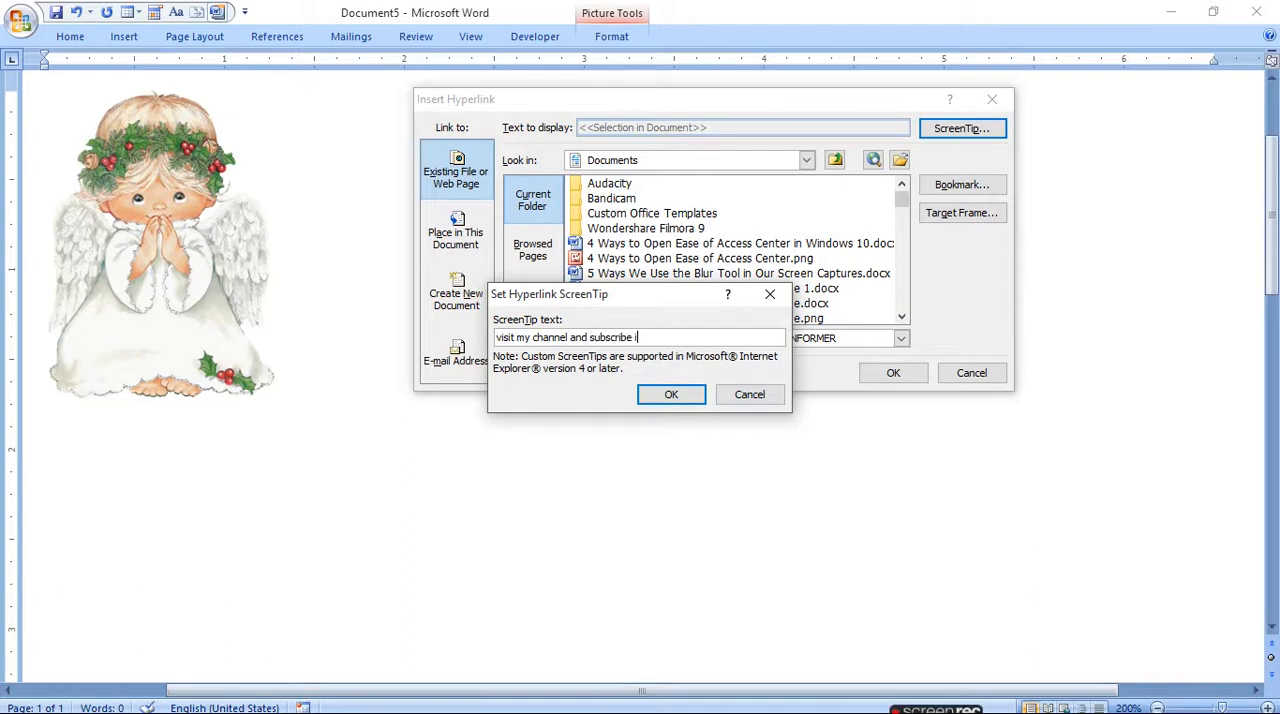
type("you like")
left_click(670, 396)
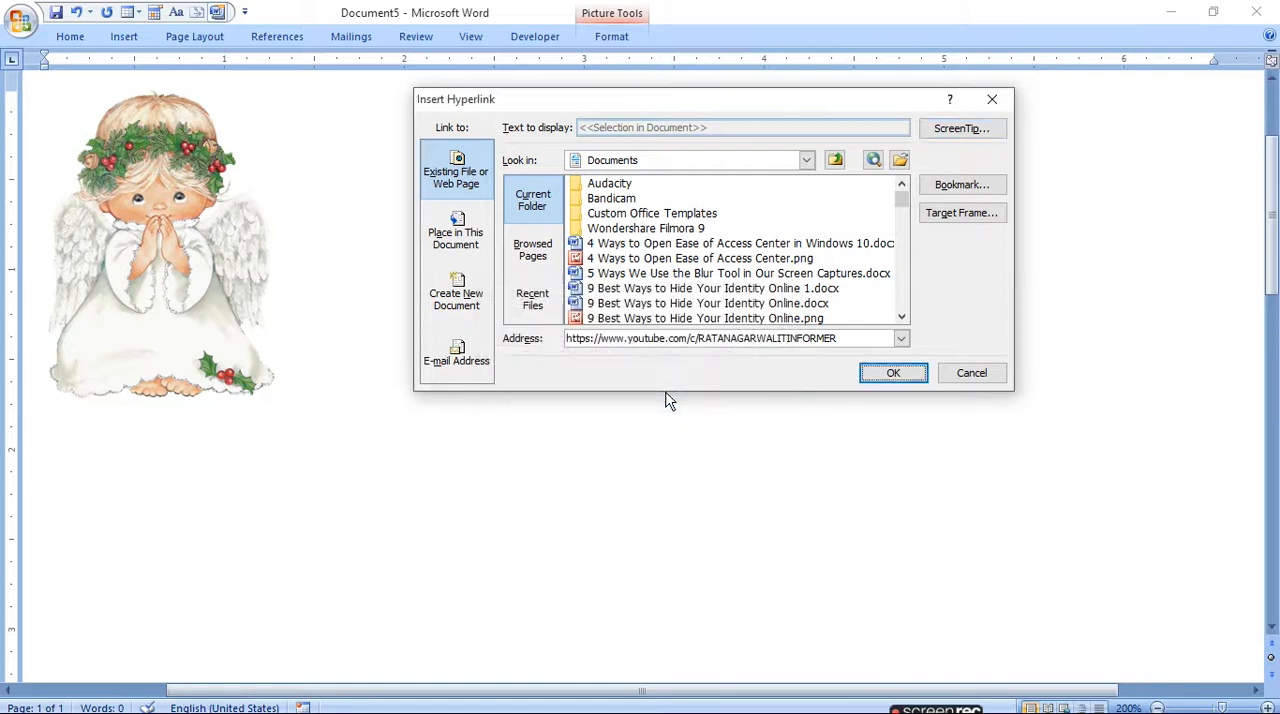
left_click(920, 372)
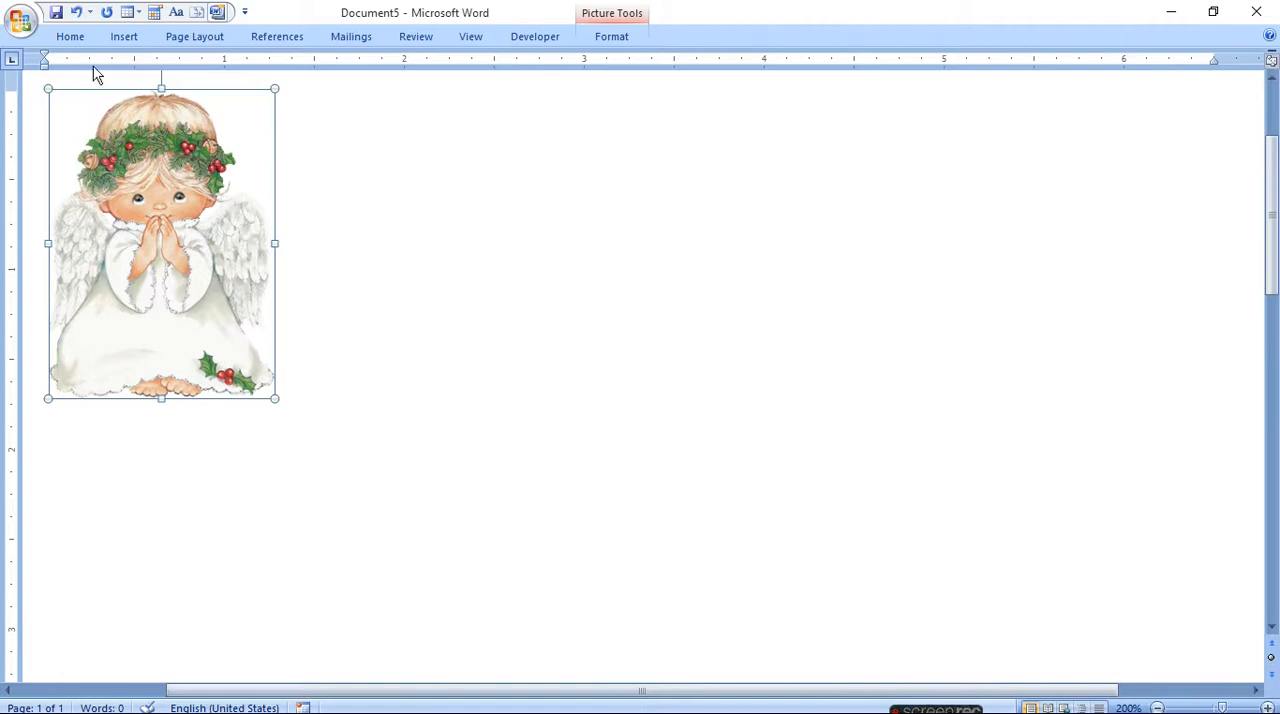
- Start saving the document under a new name with the file type Web Page, Filtered (*.htm;*.html)
left_click(71, 40)
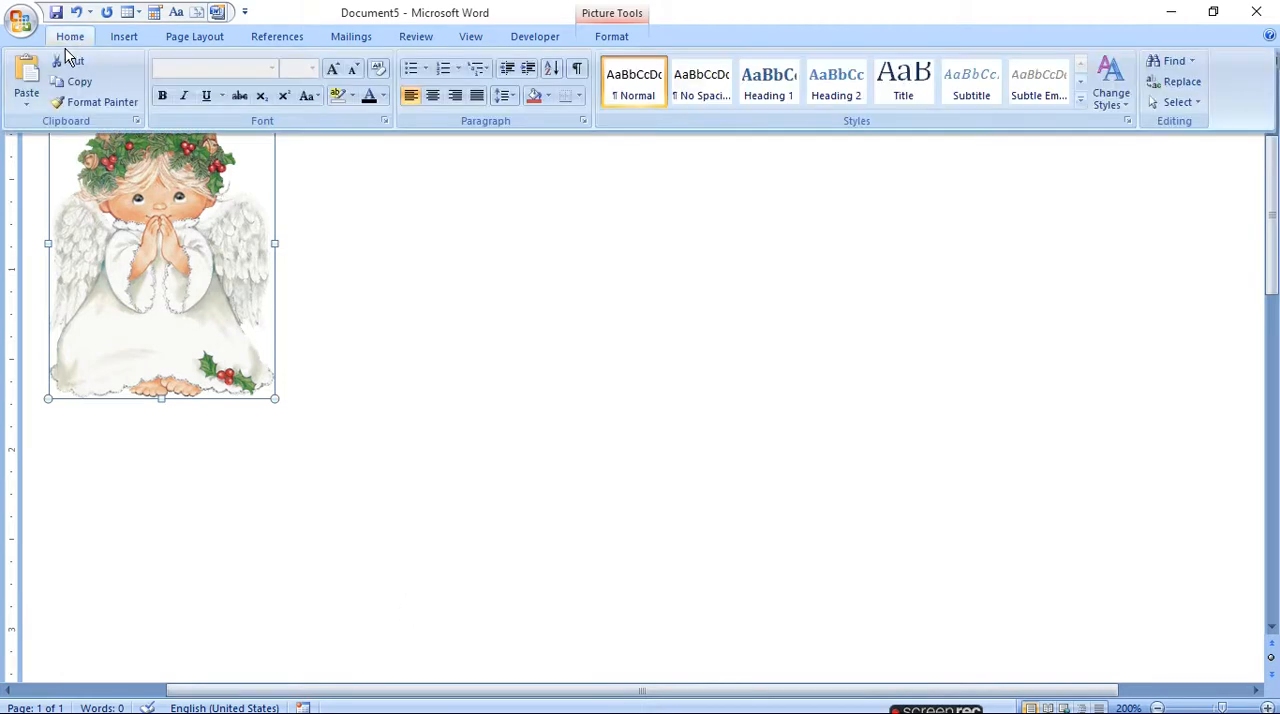
left_click(70, 40)
left_click(29, 18)
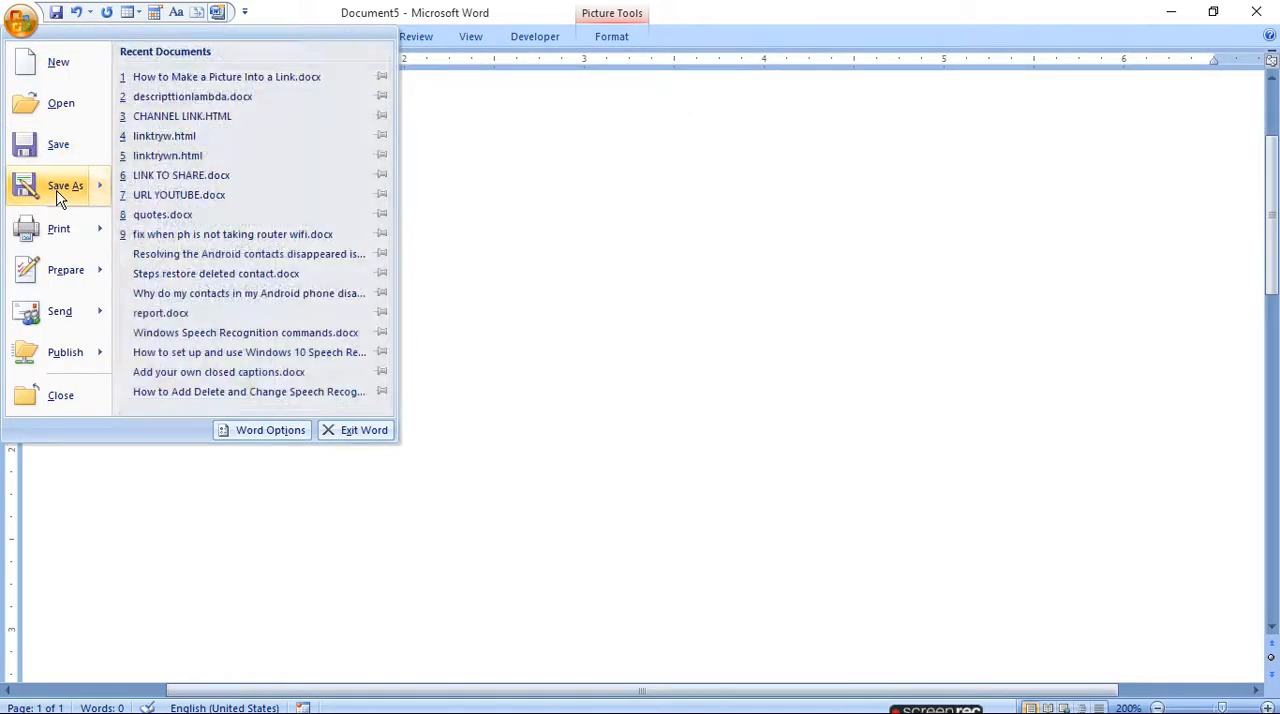
left_click(60, 190)
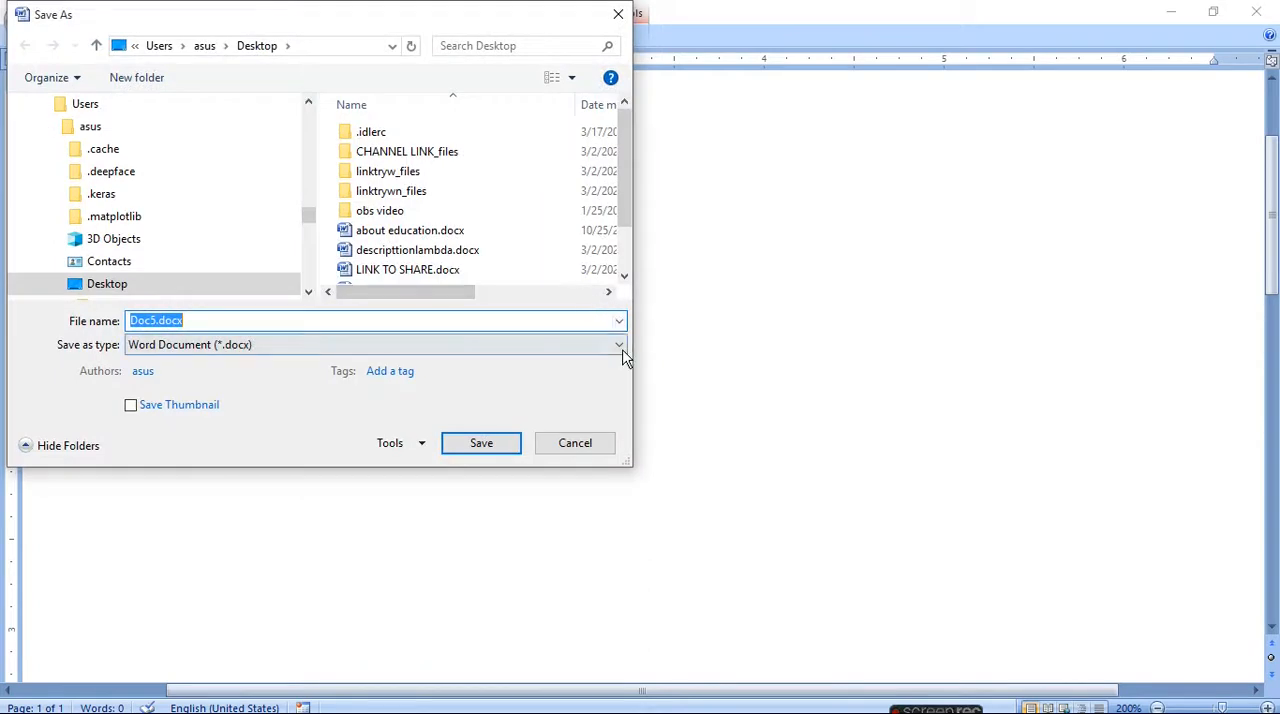
left_click(621, 348)
left_click(621, 346)
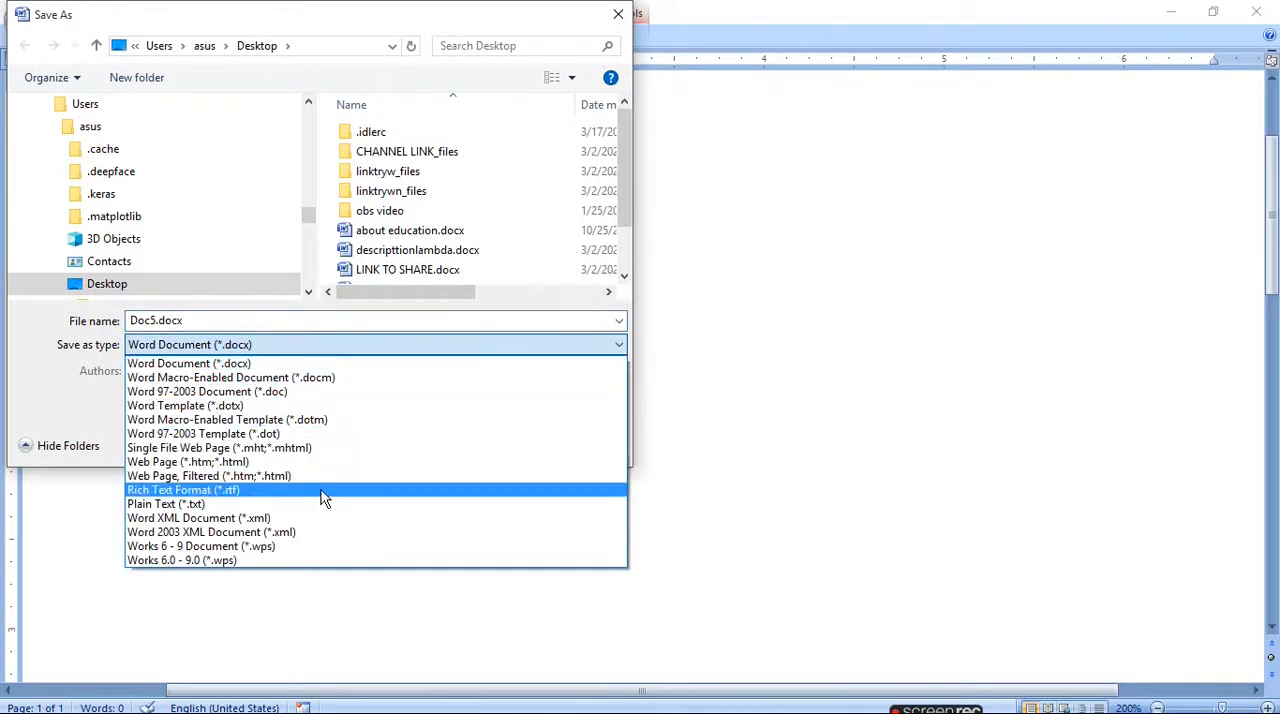
left_click(288, 478)
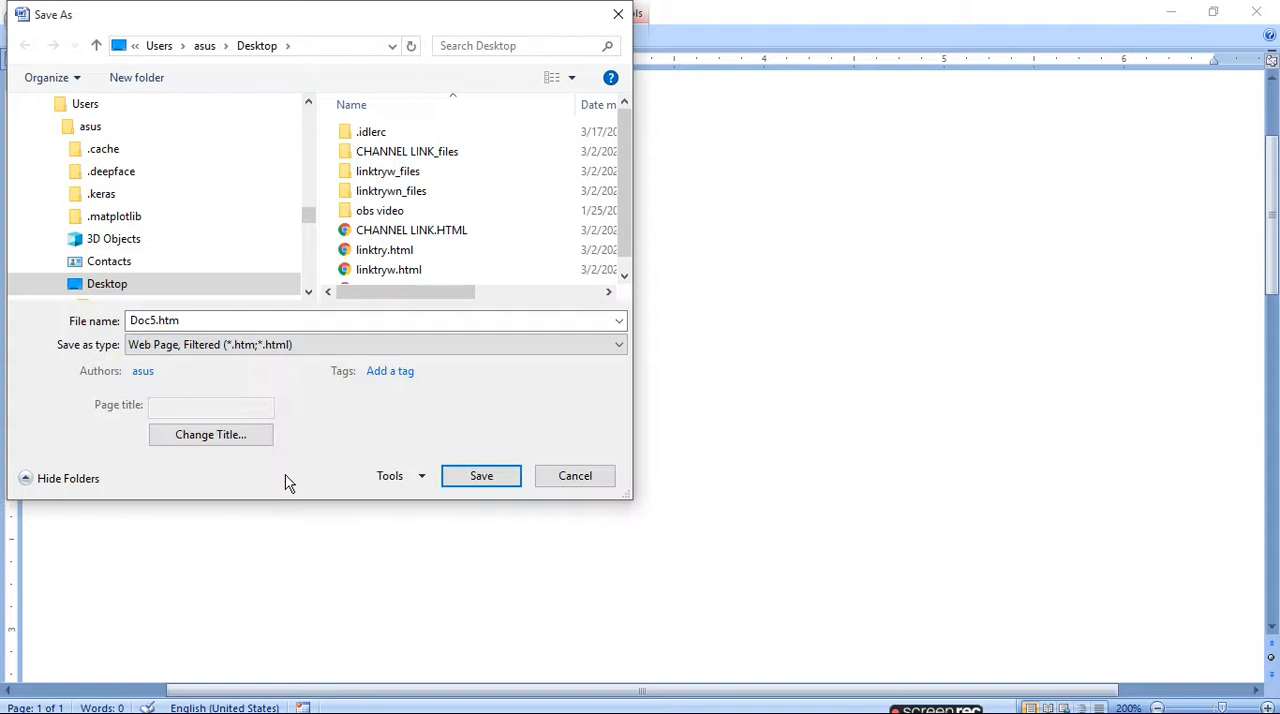
left_click(572, 700)
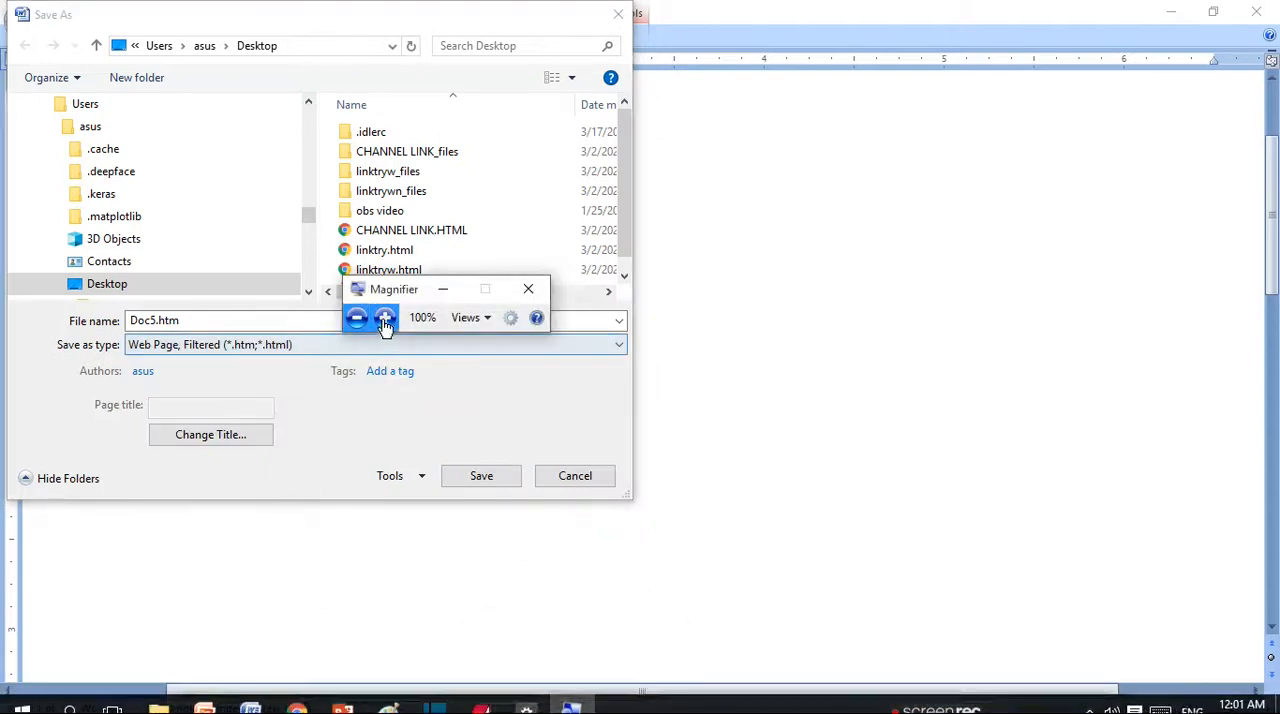
left_click(385, 318)
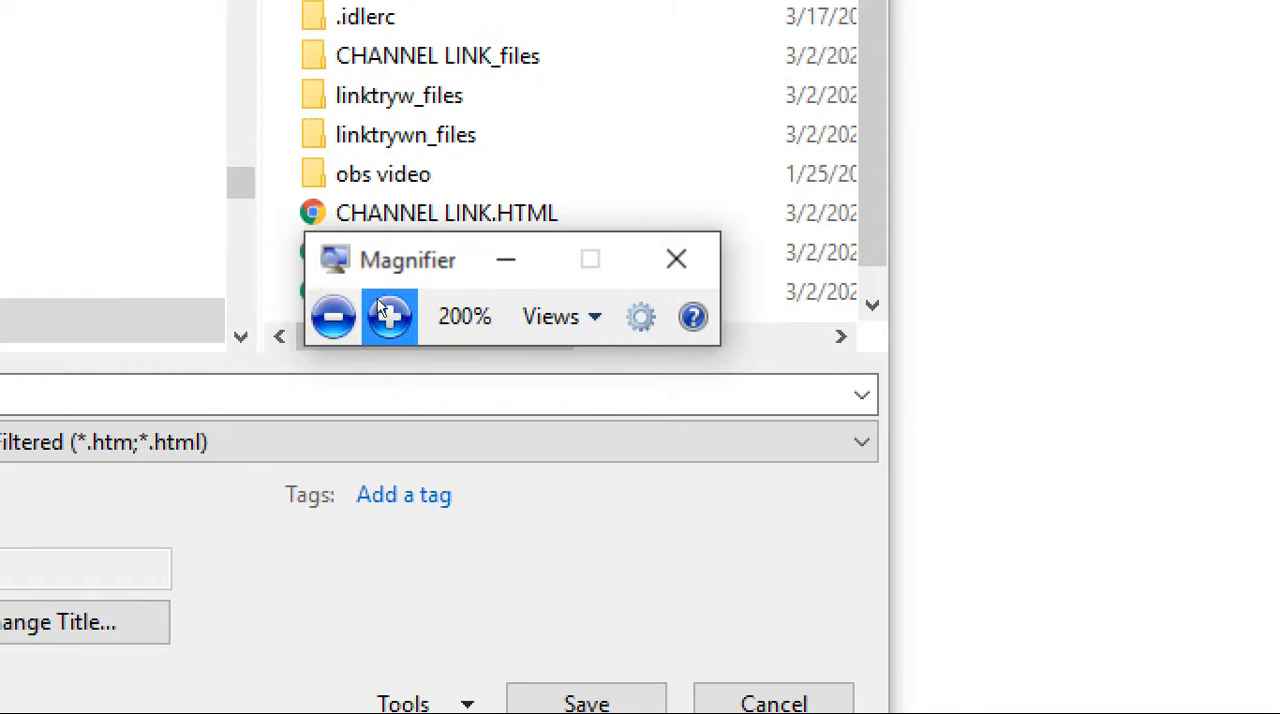
left_click(333, 316)
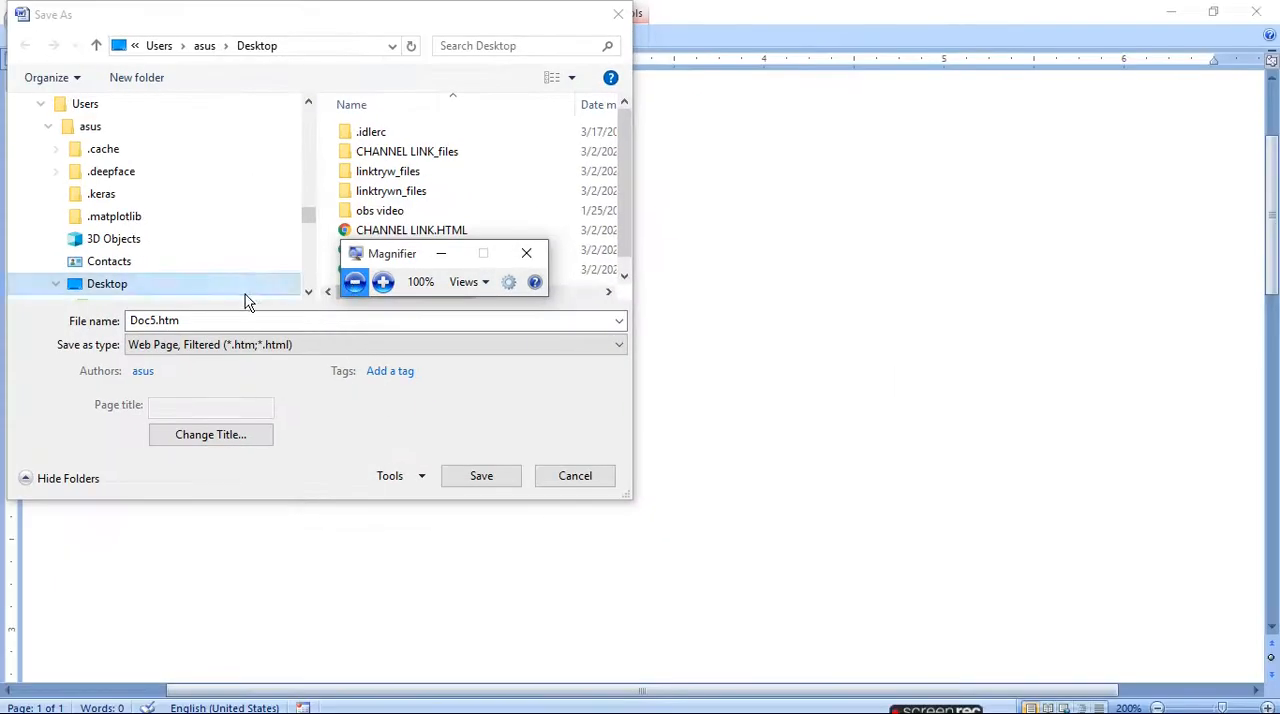
- Name the file channellin1 and save it on the Desktop, accepting the filtered web page format
left_click(145, 321)
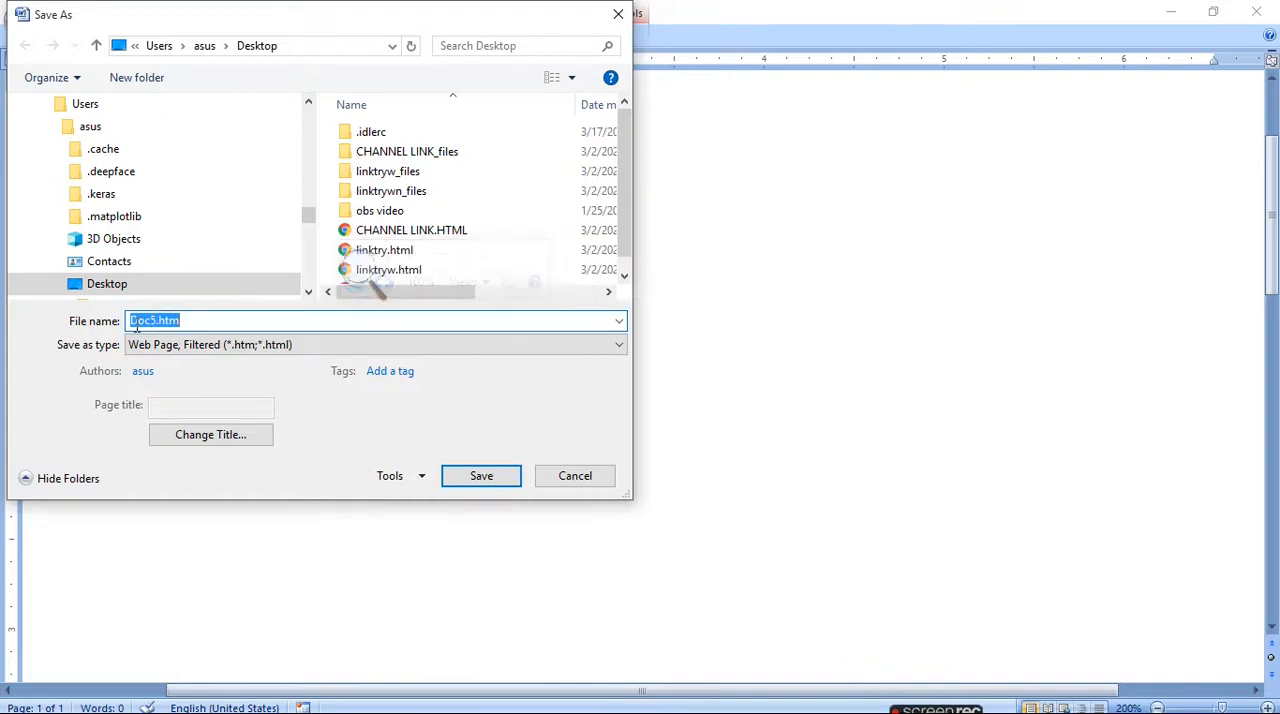
type("Channel")
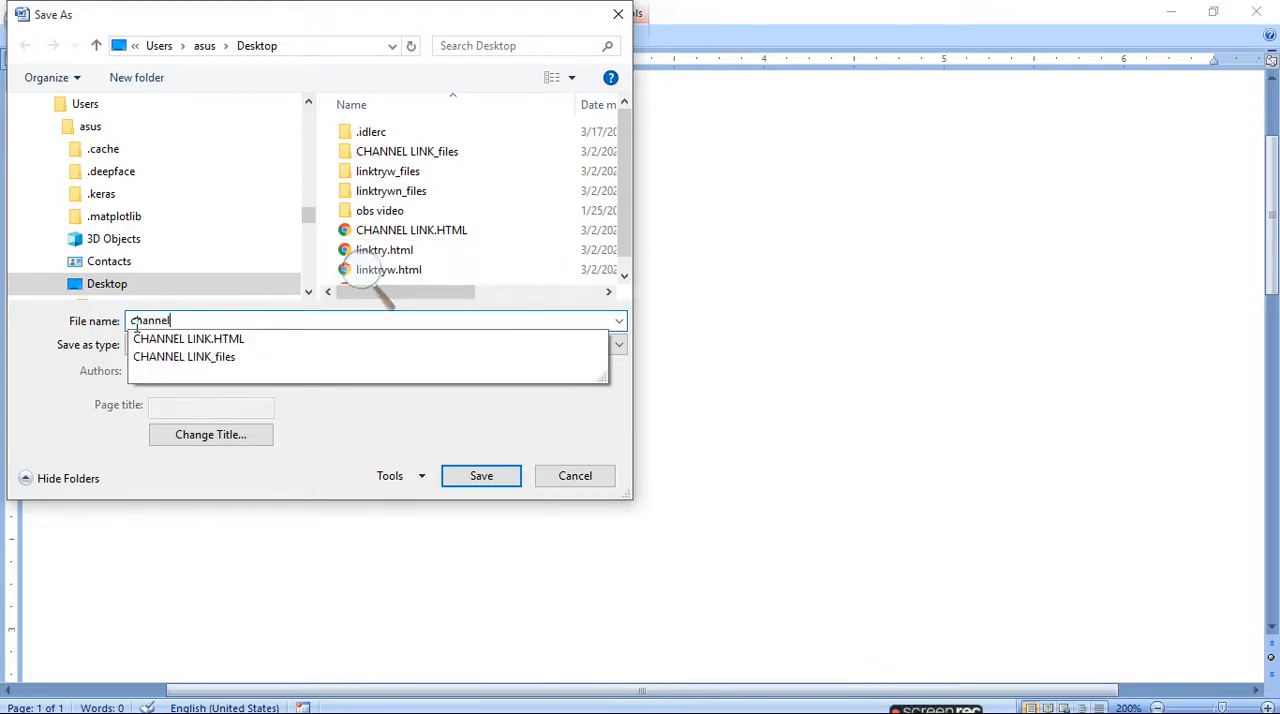
type("link")
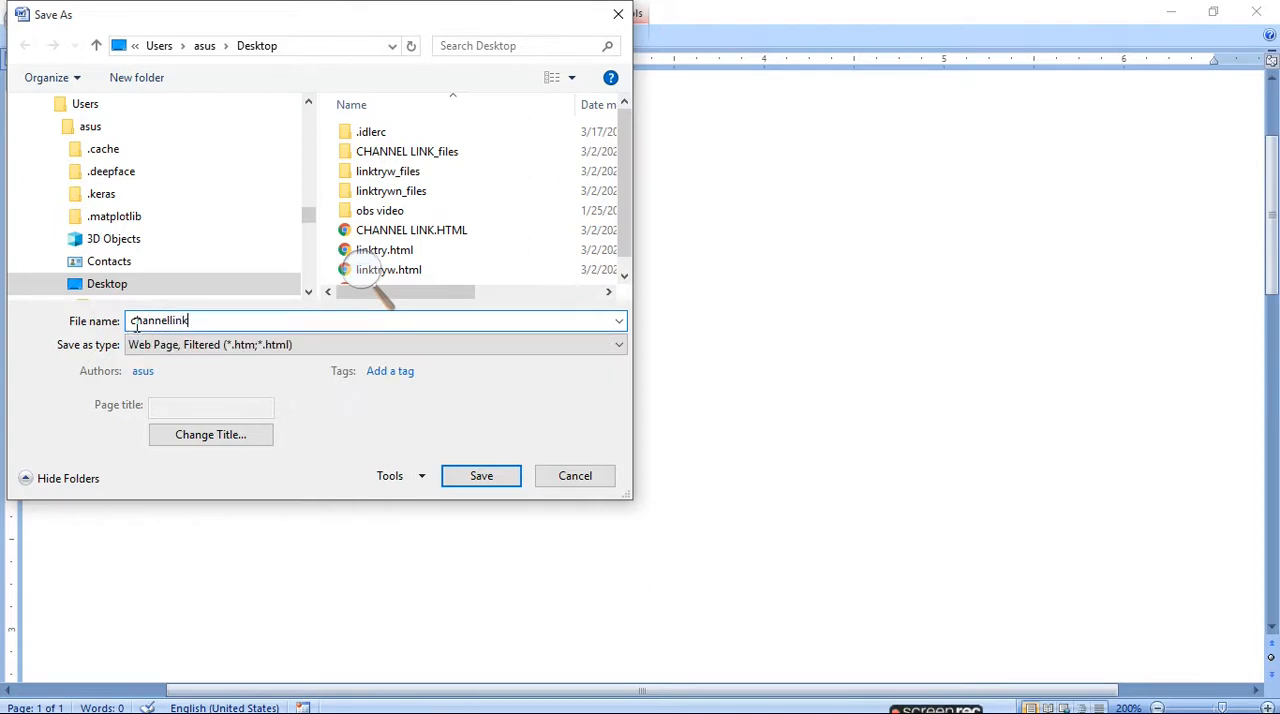
type("try")
key("BackSpace")
left_click(480, 478)
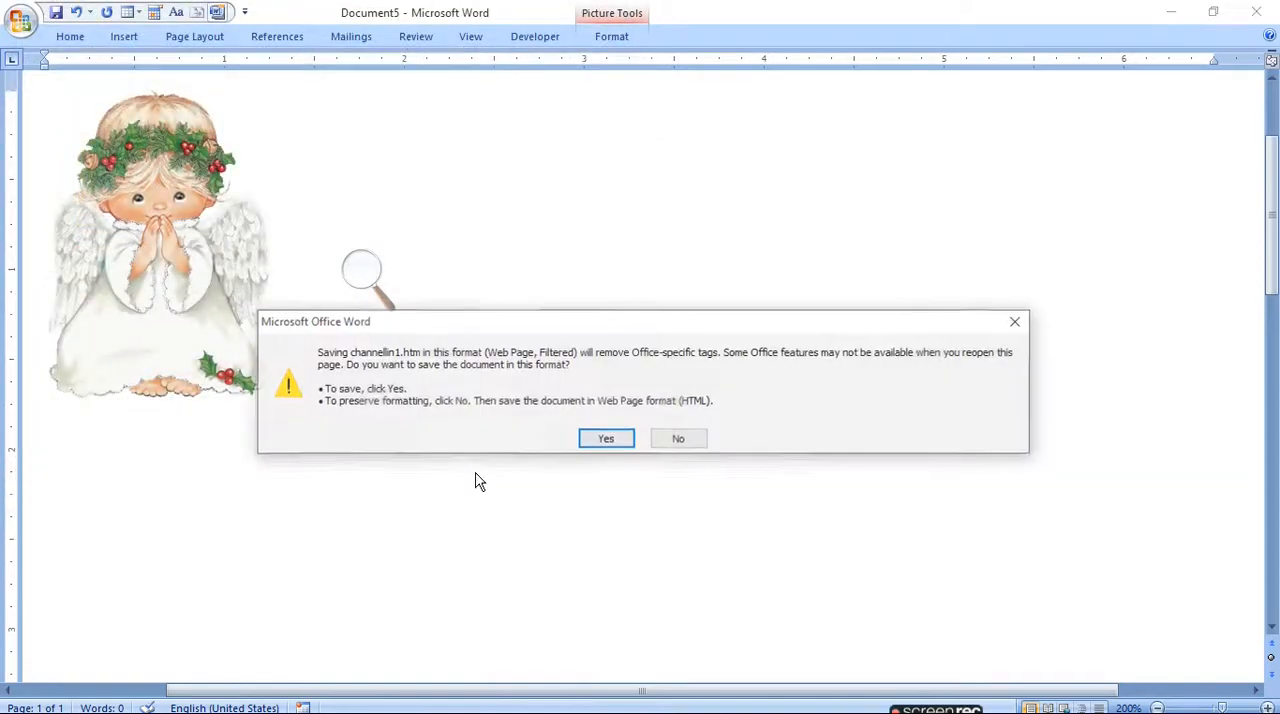
left_click(606, 440)
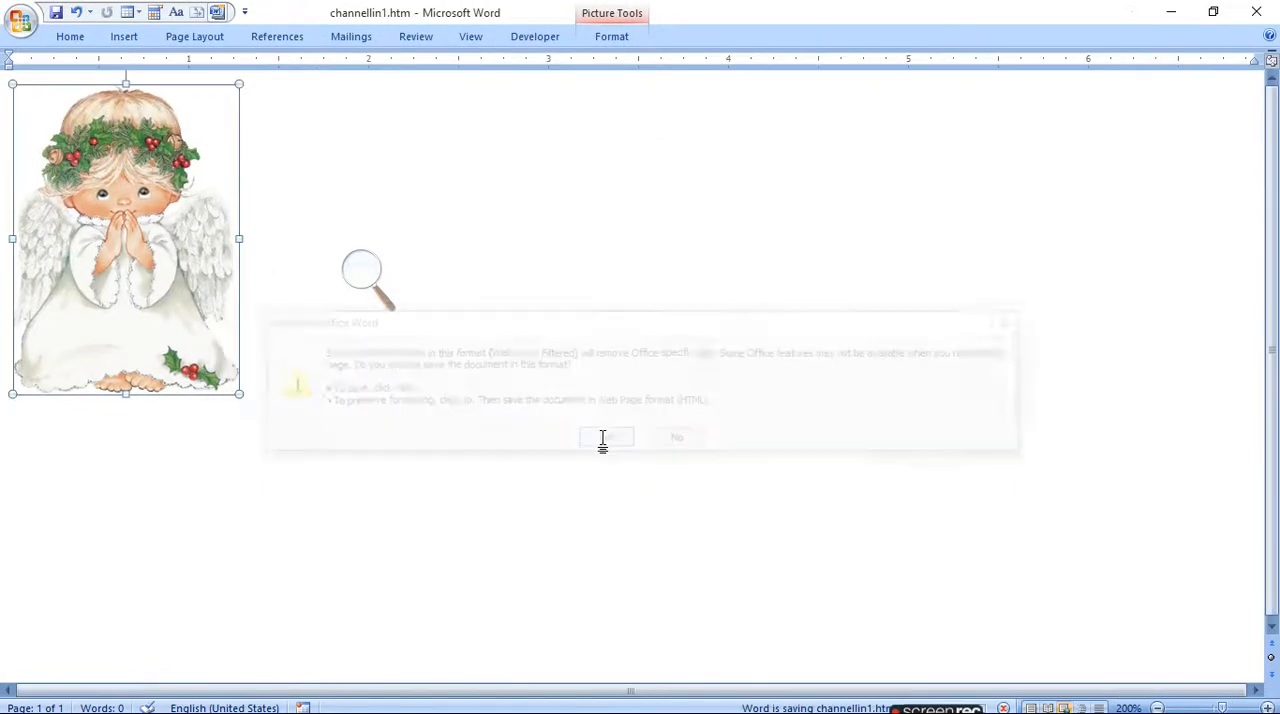
- Minimize Magnifier and save channellin1.htm to the Desktop again as a filtered web page, accepting the format
left_click(364, 282)
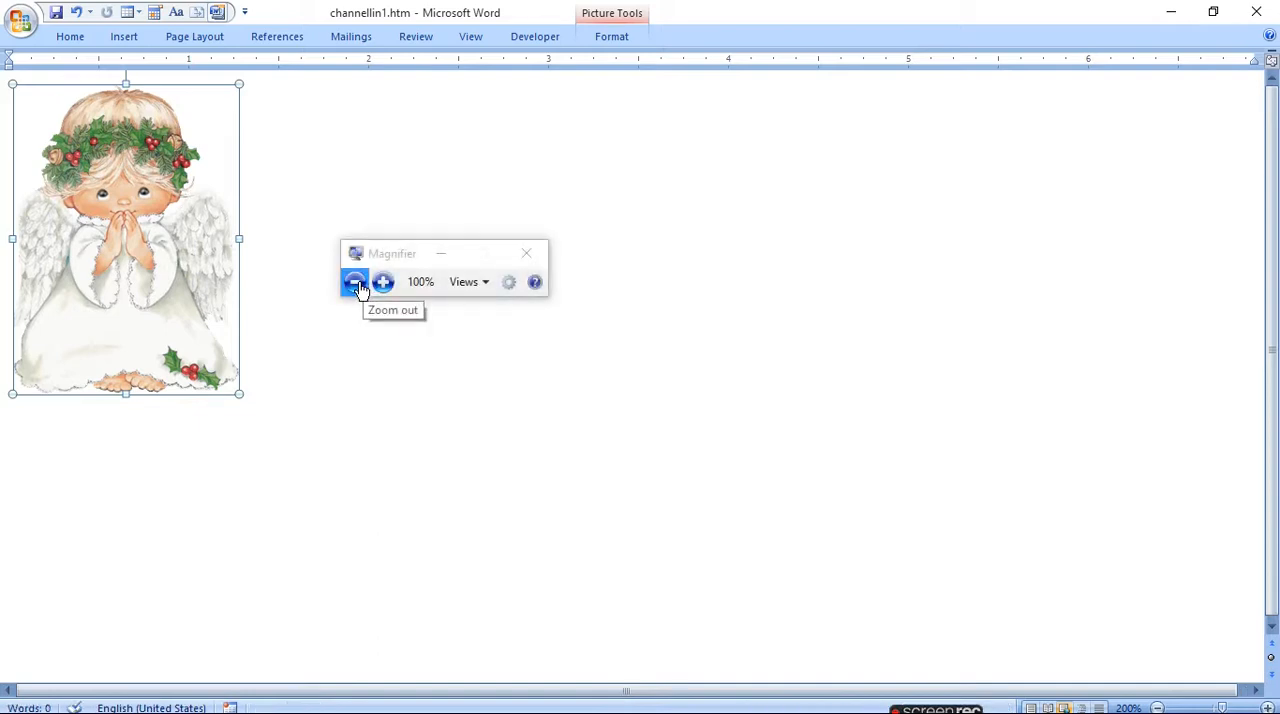
left_click(437, 253)
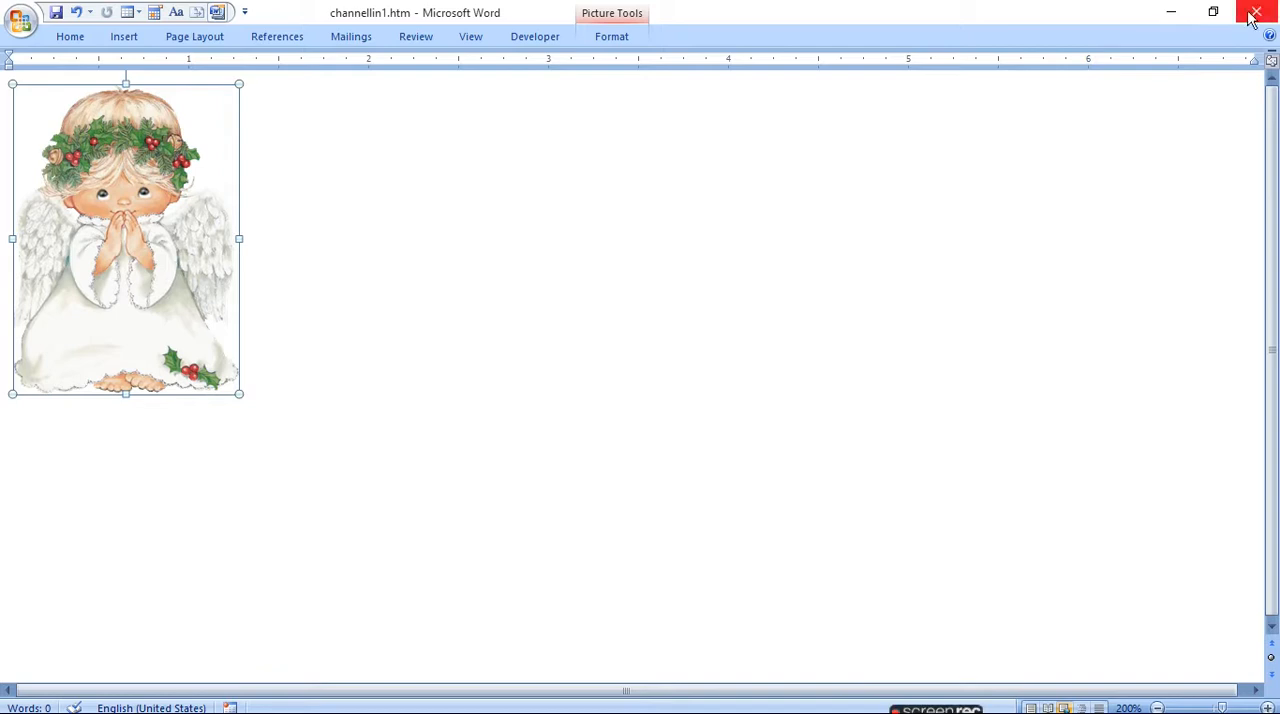
left_click(20, 21)
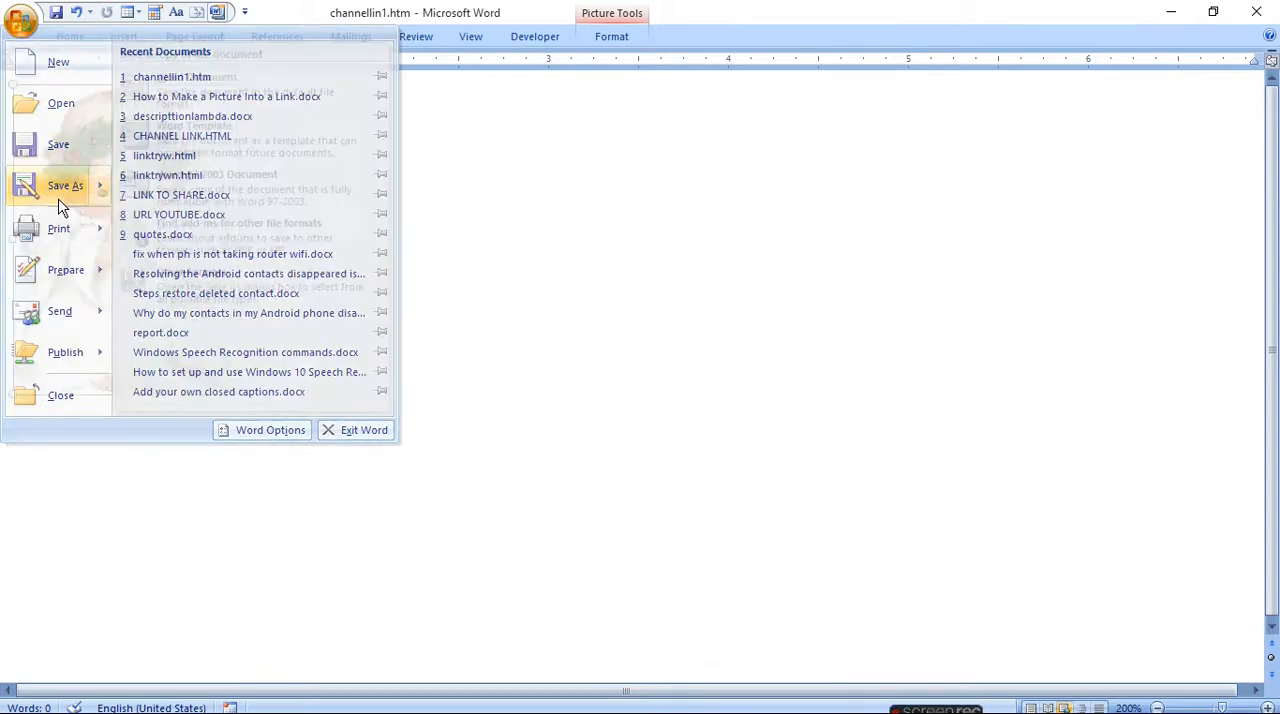
left_click(60, 190)
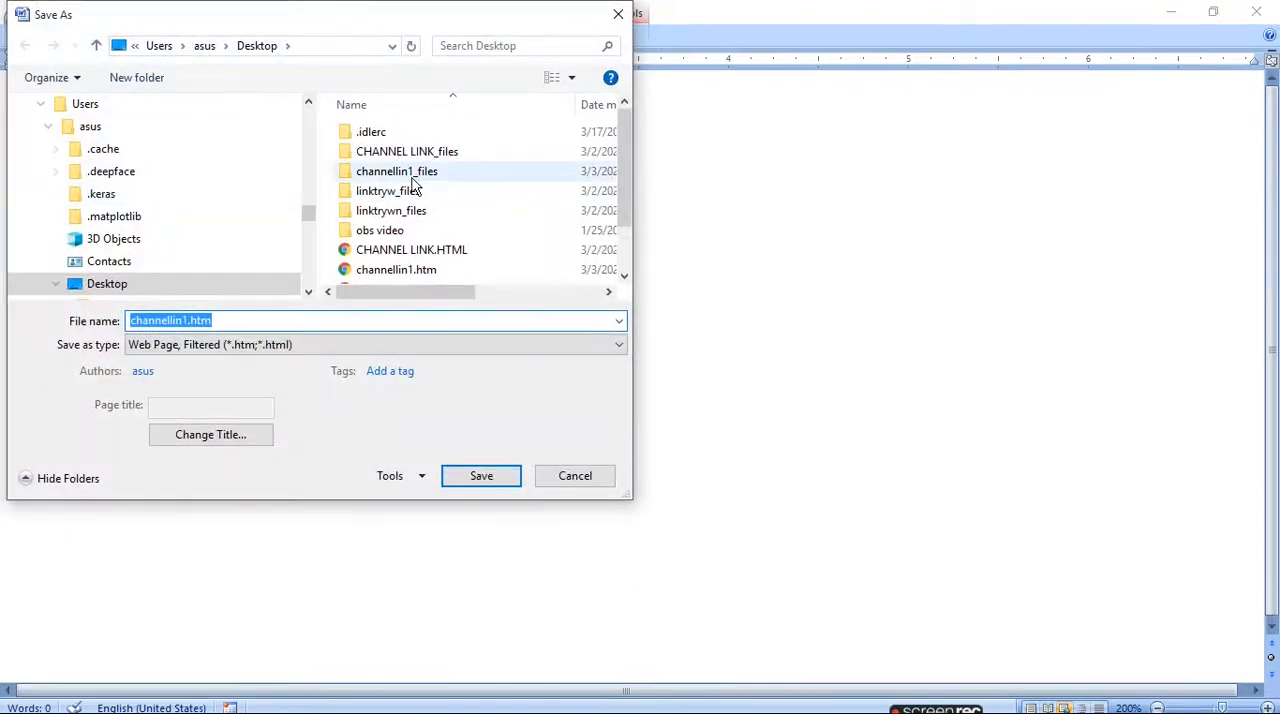
left_click(122, 285)
left_click(487, 484)
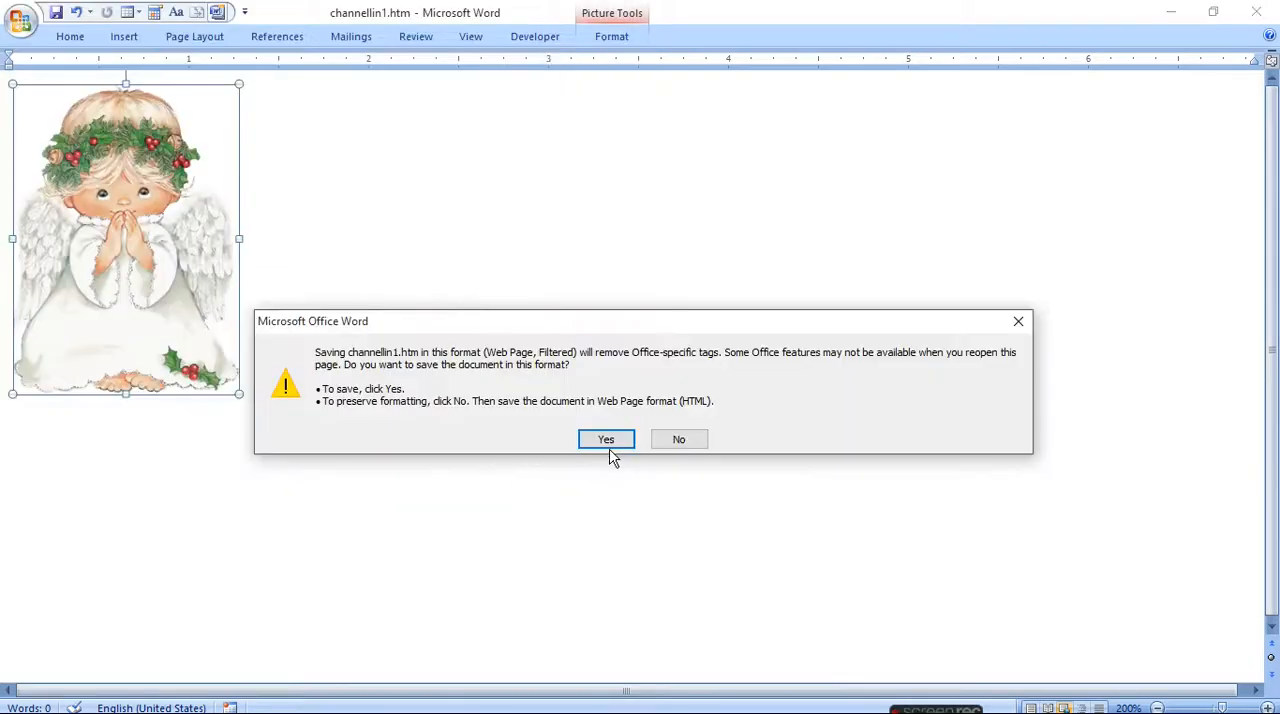
left_click(609, 450)
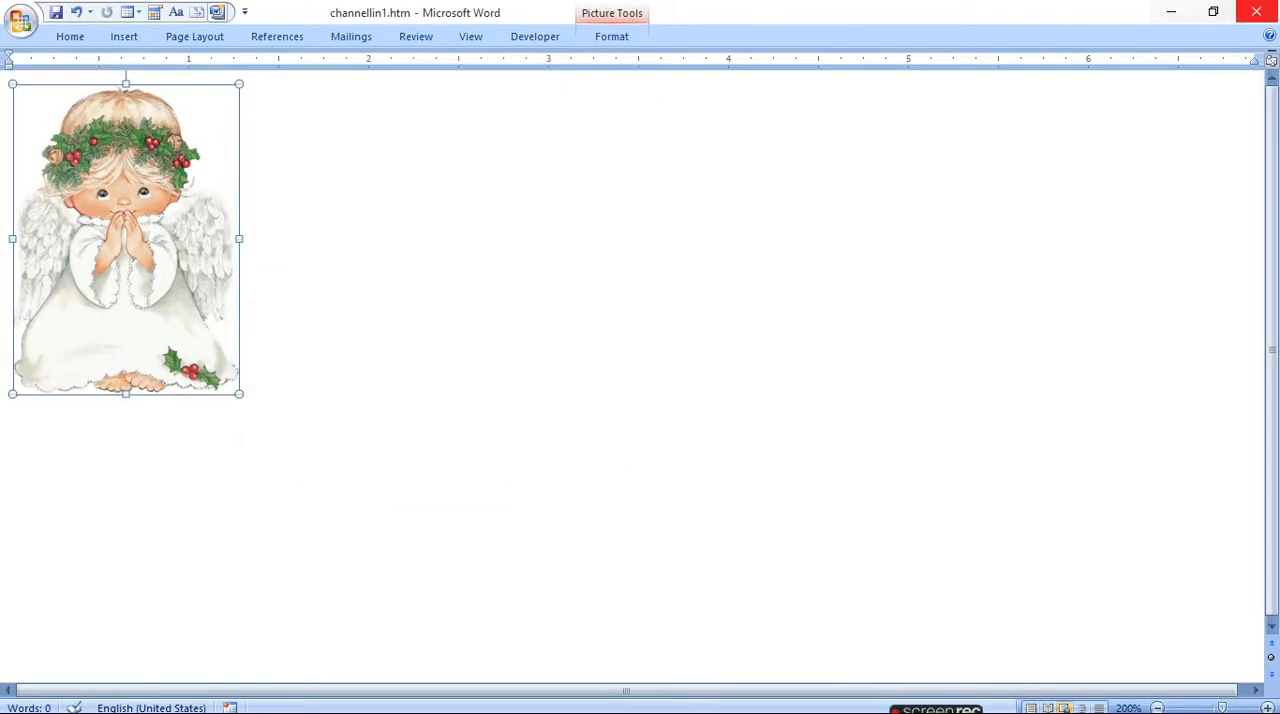
- Minimize all open windows, then open channellin1.htm from the desktop in Chrome and follow its picture link
left_click(1171, 11)
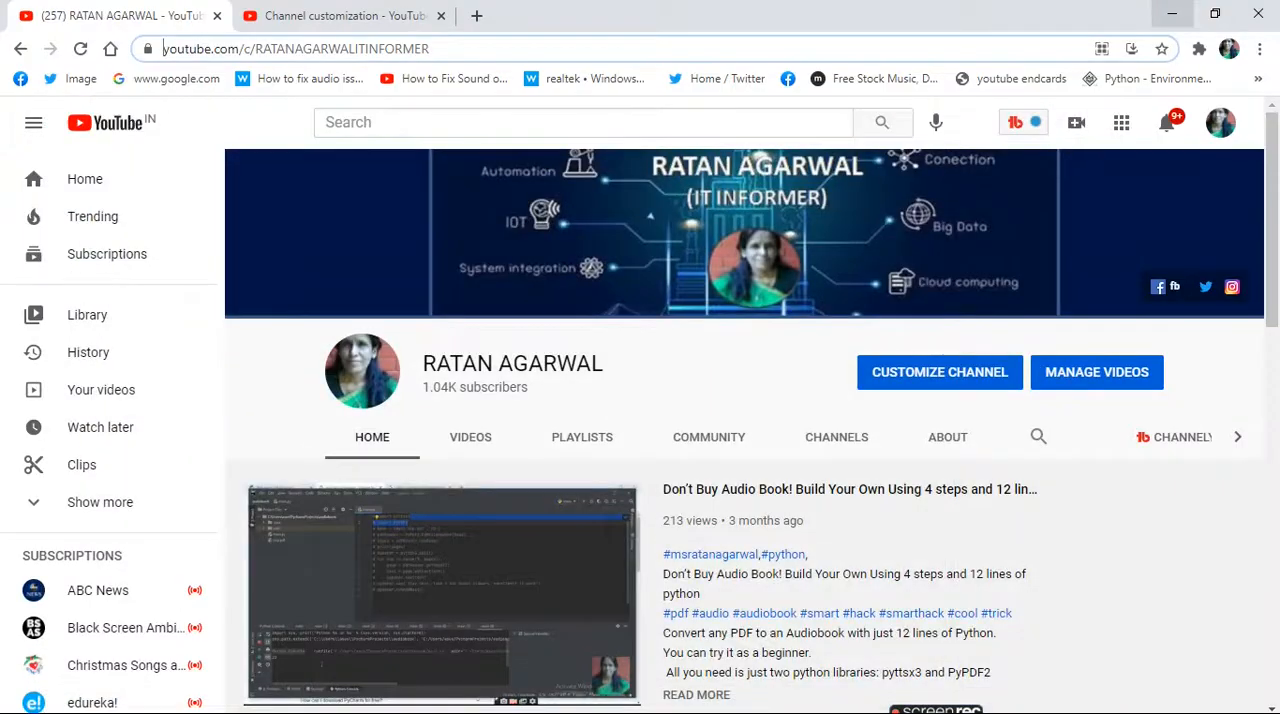
left_click(1172, 14)
left_click(1171, 11)
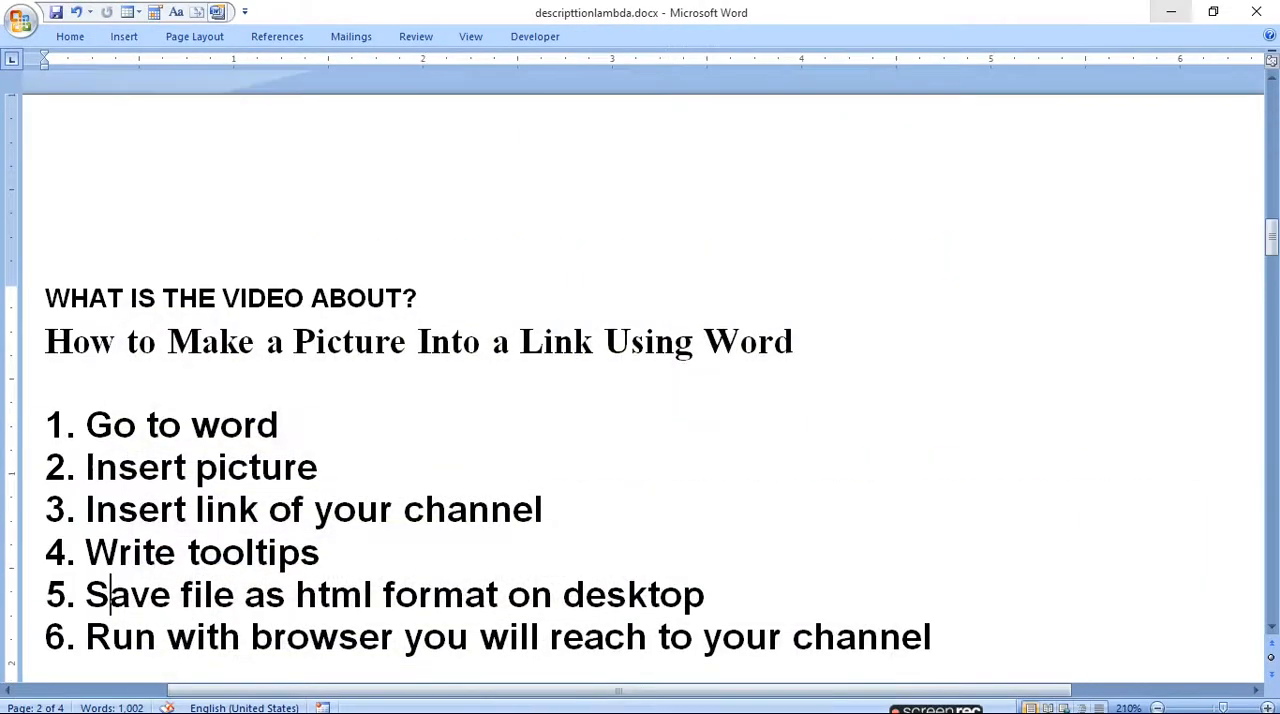
left_click(1171, 11)
left_click(1171, 11)
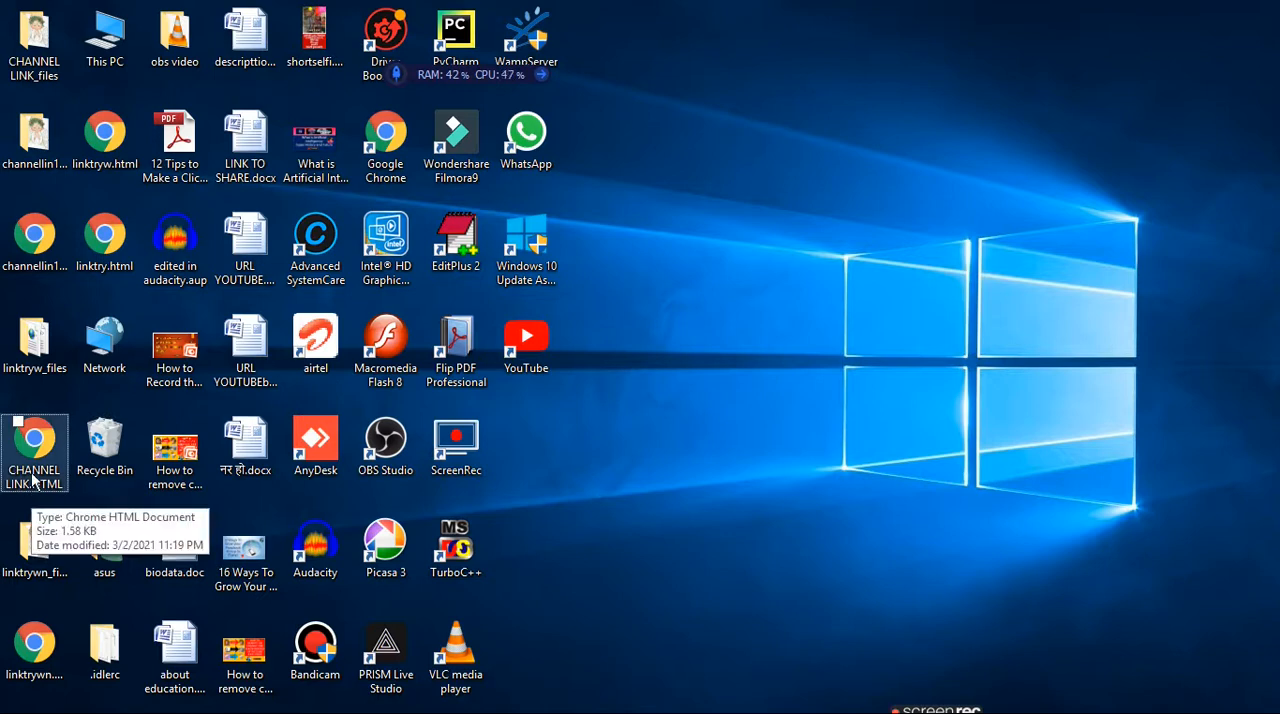
double_click(44, 251)
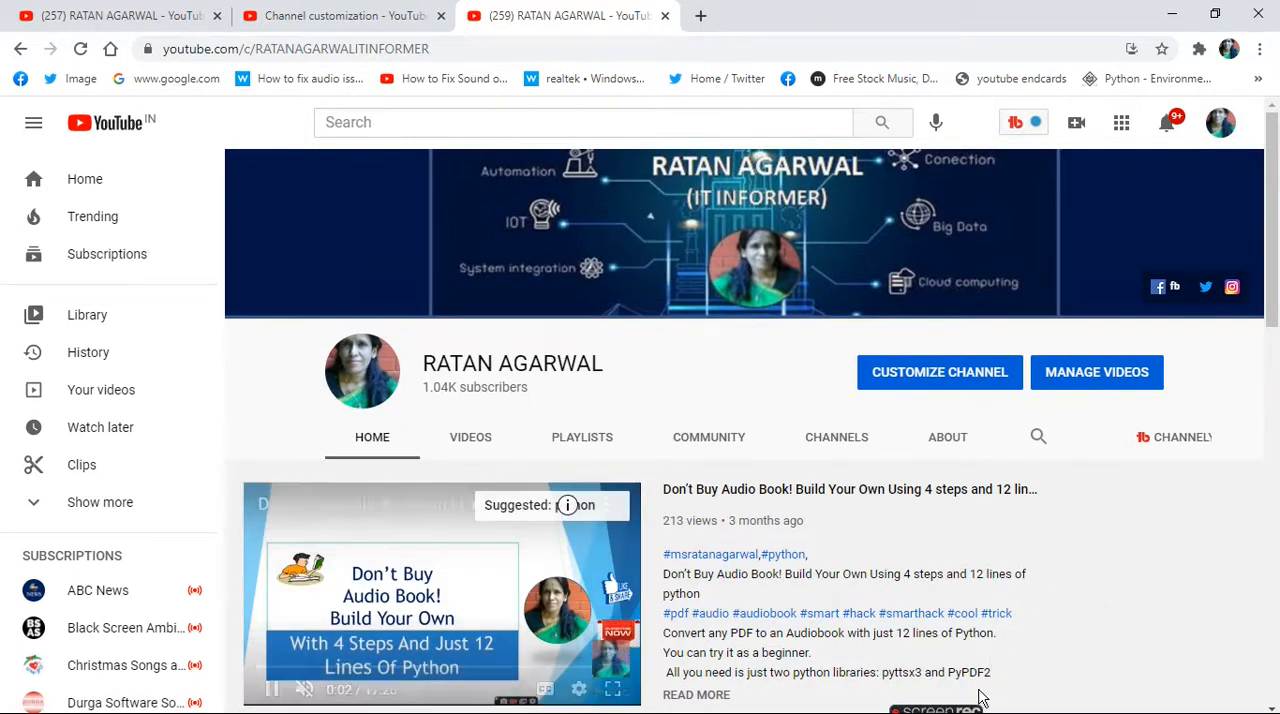
mouse_move(967, 709)
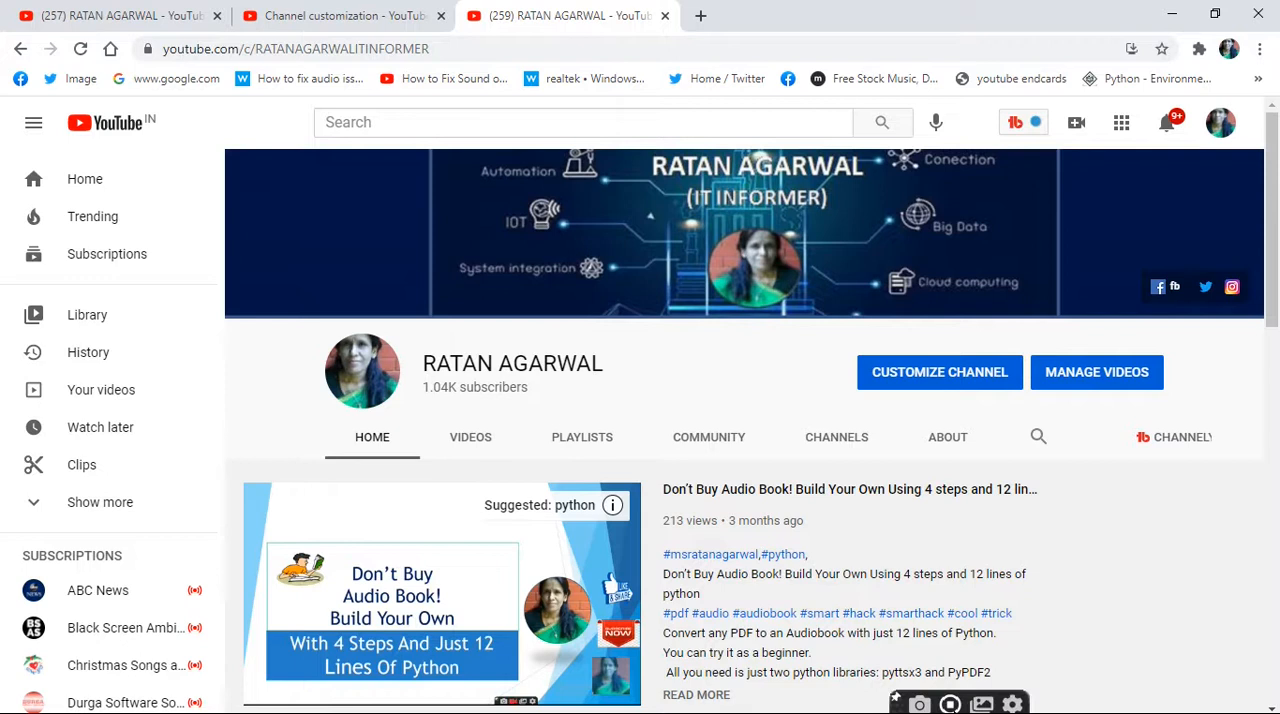